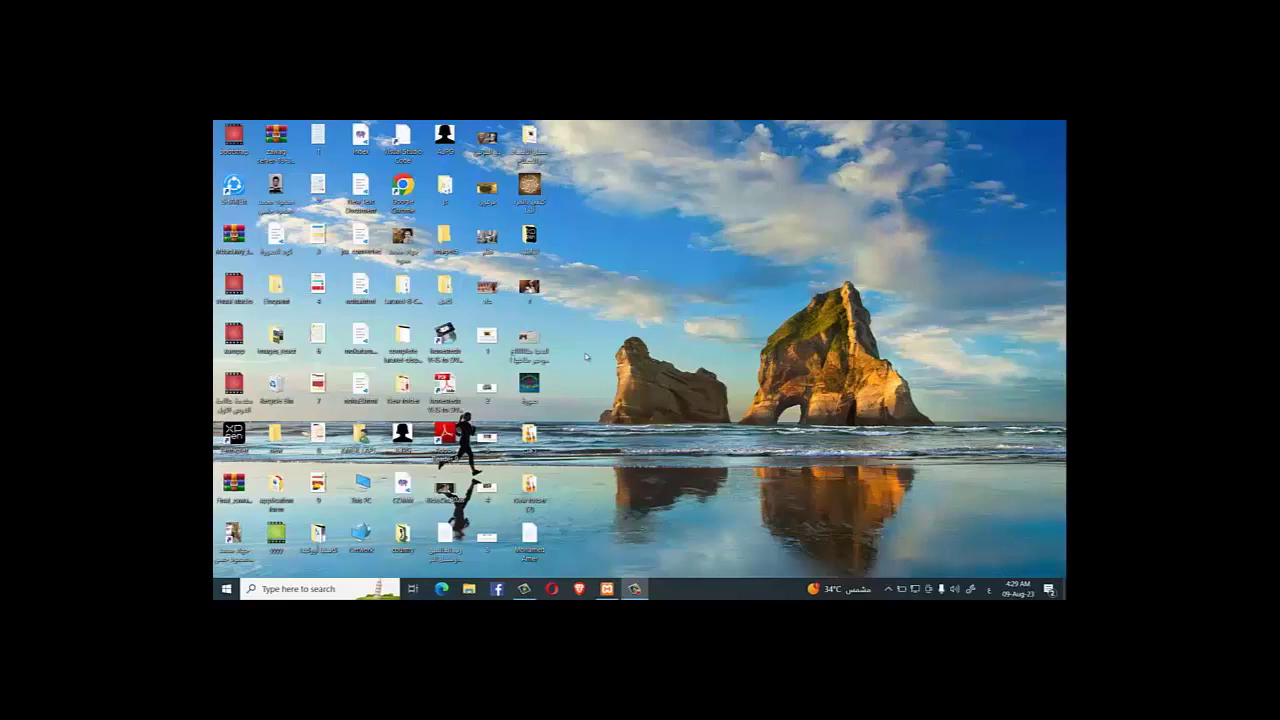
- Search the computer for XAMPP and open the XAMPP Control Panel
{"action": "left_click", "coordinate": [333, 591]}
{"action": "type", "text": "ء"}
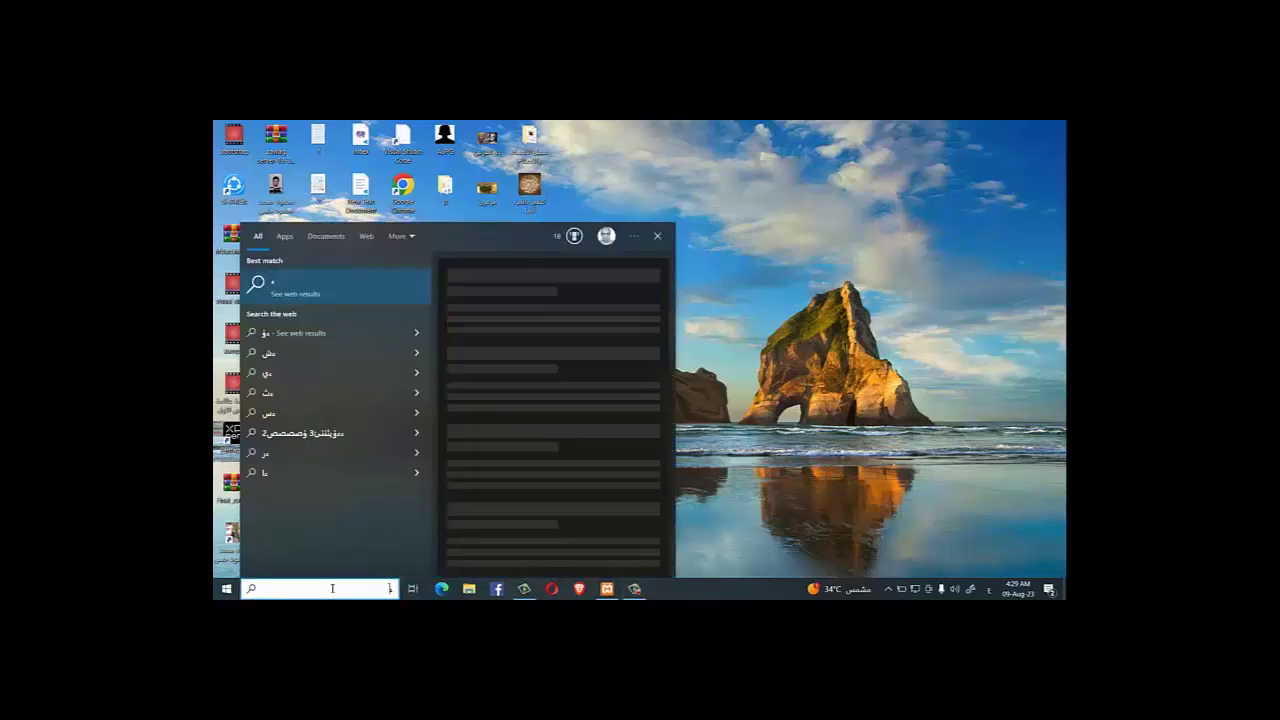
{"action": "key", "text": "BackSpace"}
{"action": "key", "text": "alt+shift"}
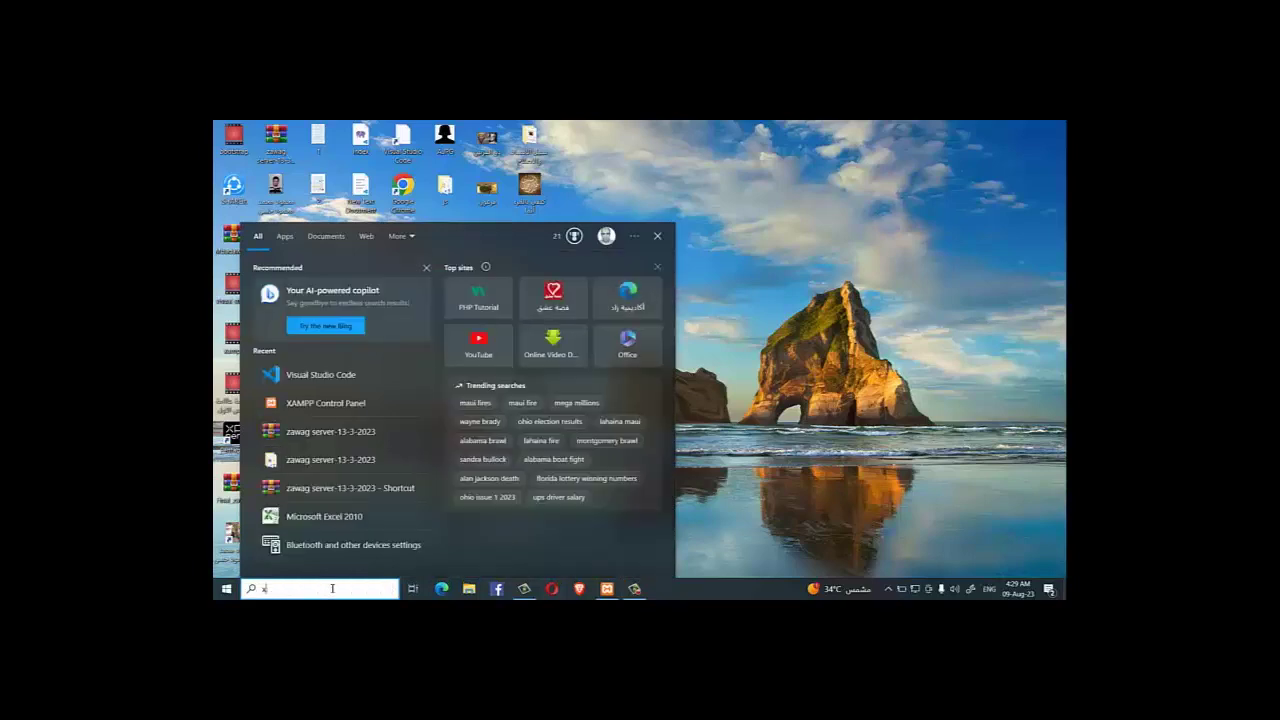
{"action": "type", "text": "x"}
{"action": "left_click", "coordinate": [276, 292]}
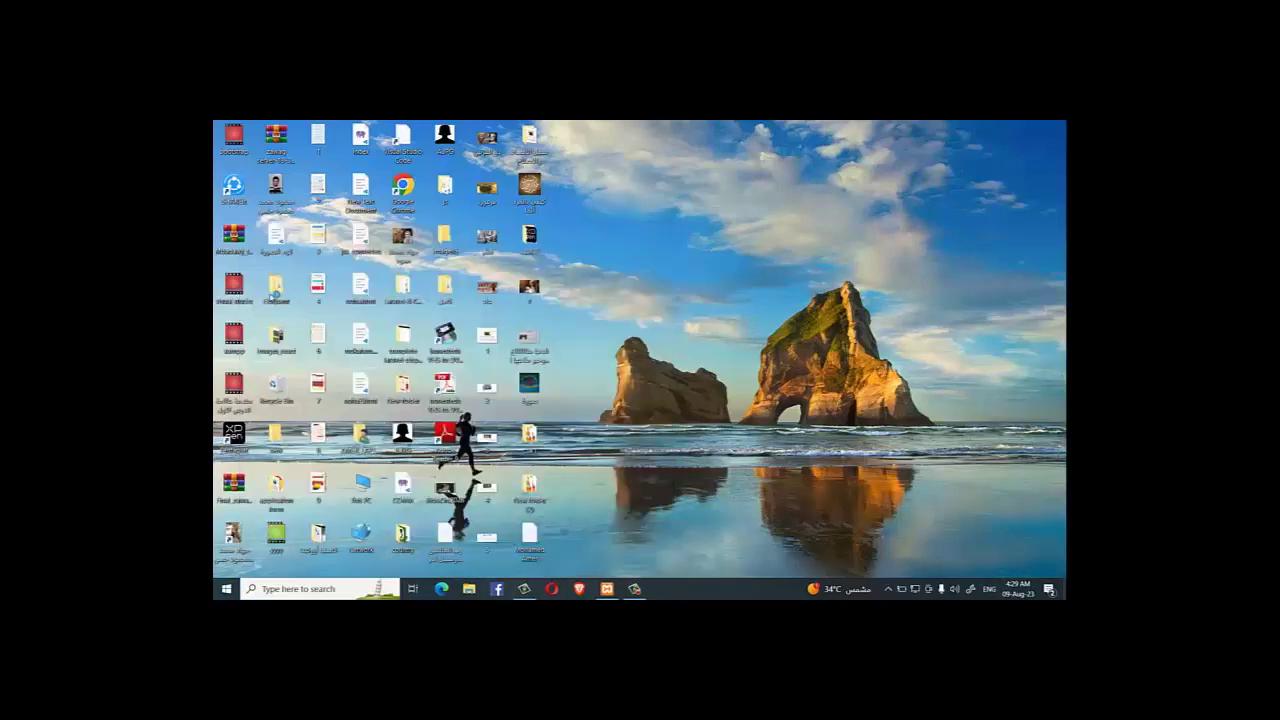
- Stop the Apache and MySQL modules in the XAMPP Control Panel
{"action": "left_click_drag", "start_coordinate": [446, 138], "coordinate": [525, 143]}
{"action": "left_click", "coordinate": [490, 188]}
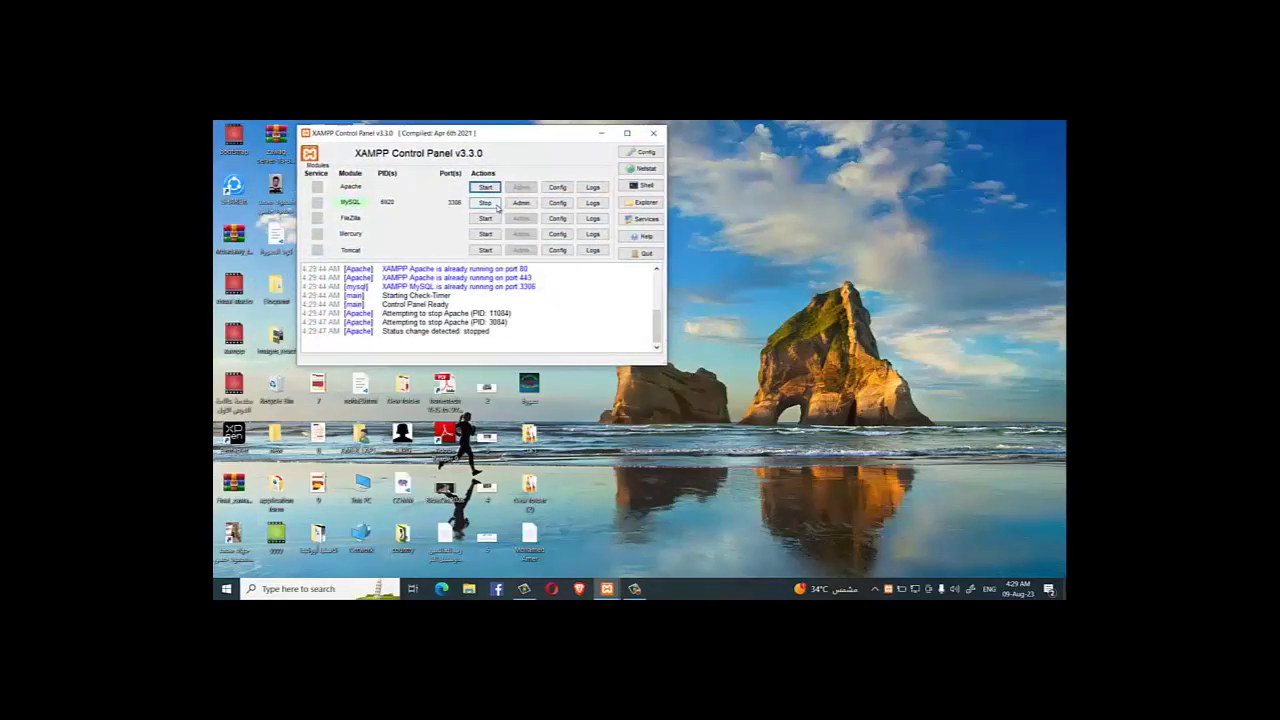
{"action": "left_click", "coordinate": [494, 203]}
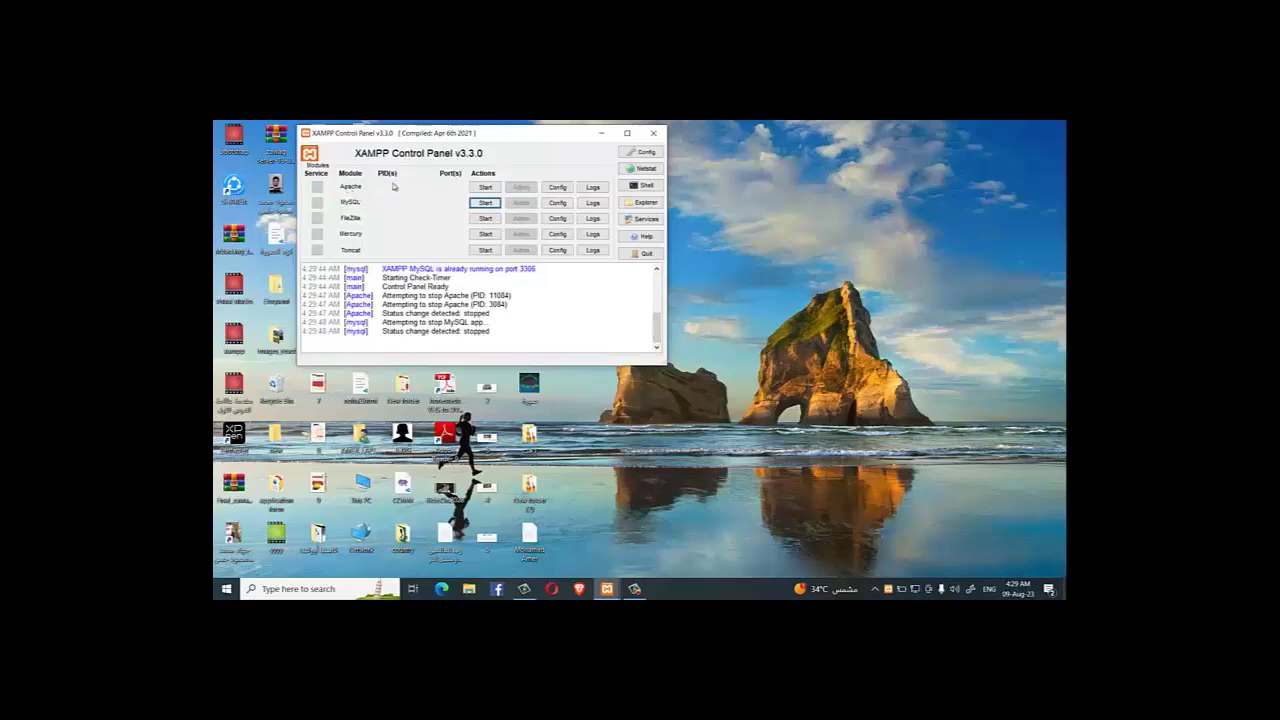
- Start the Apache and MySQL modules and minimize the XAMPP Control Panel
{"action": "left_click", "coordinate": [484, 191]}
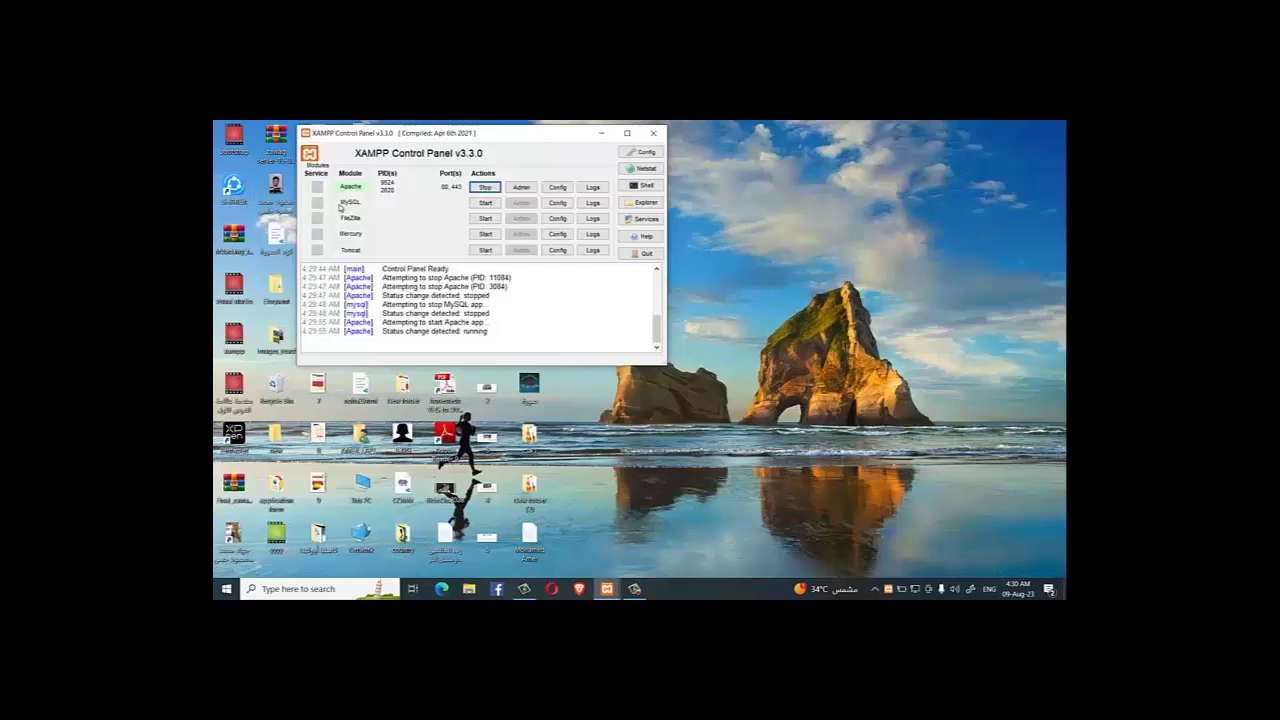
{"action": "left_click", "coordinate": [477, 203]}
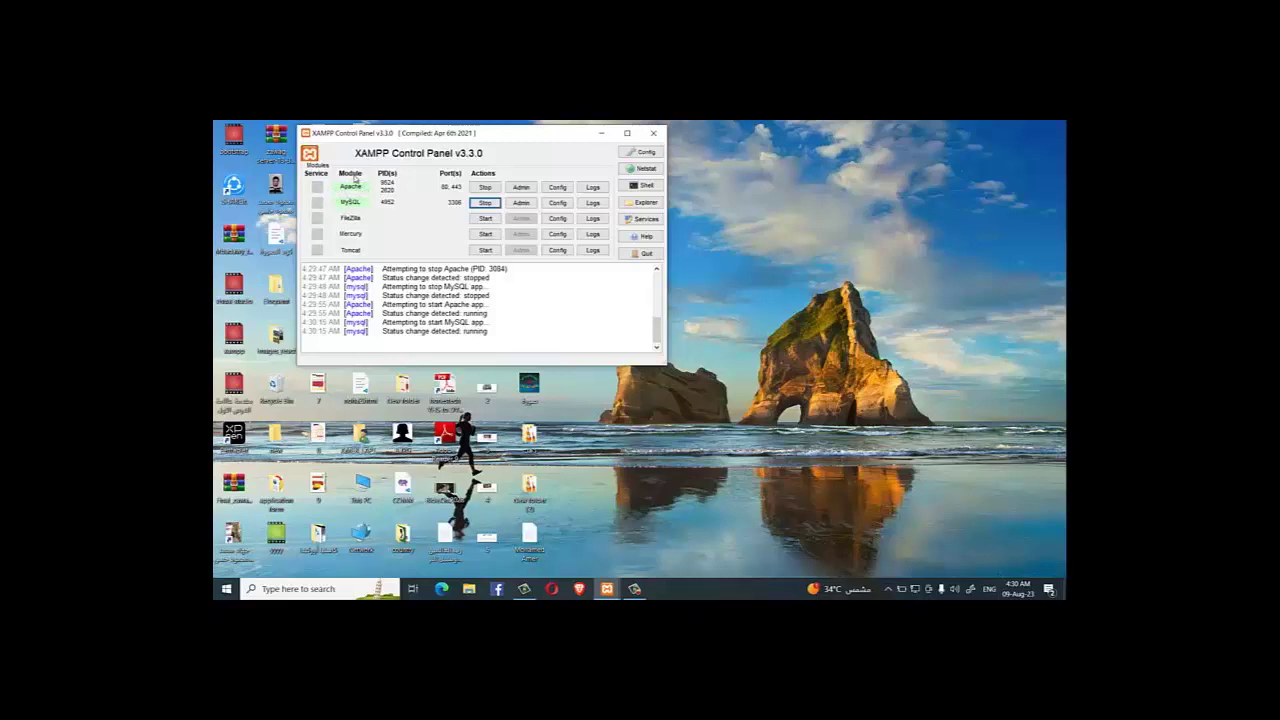
{"action": "left_click", "coordinate": [603, 133]}
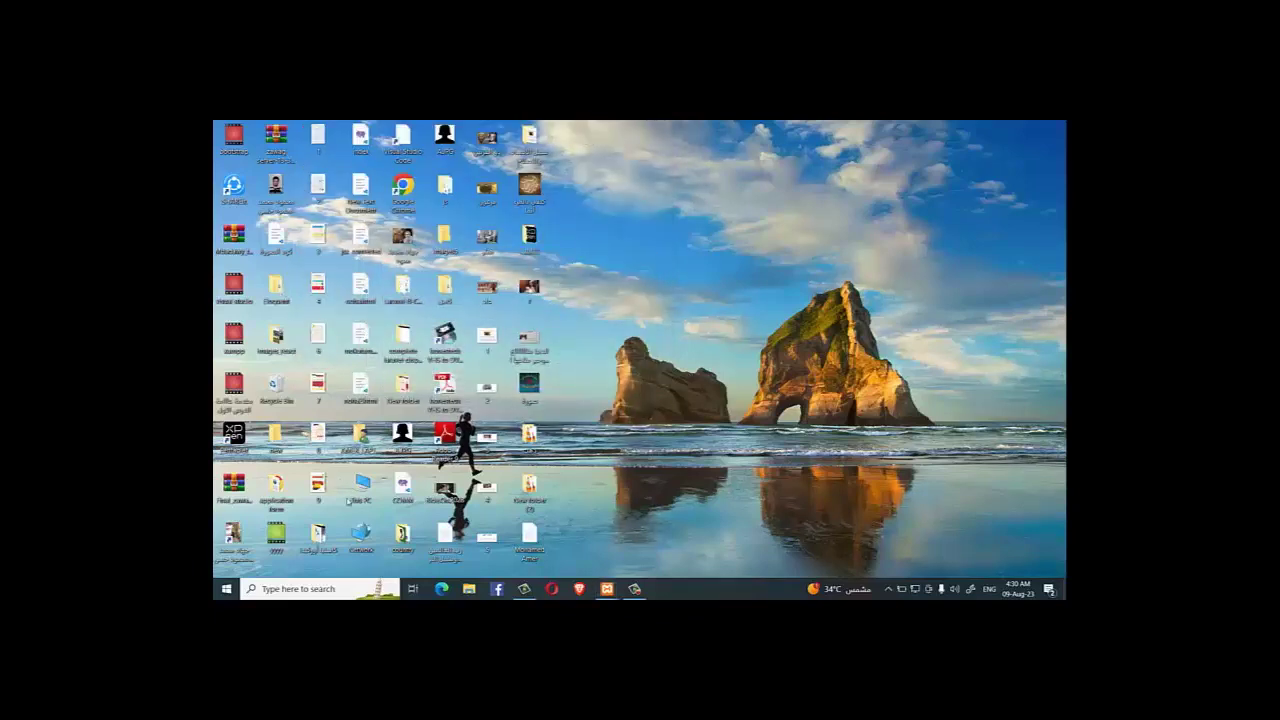
- Switch to File Explorer and open the xampp\htdocs folder on the Laptop_Localhost (F:) drive
{"action": "key", "text": "super+e"}
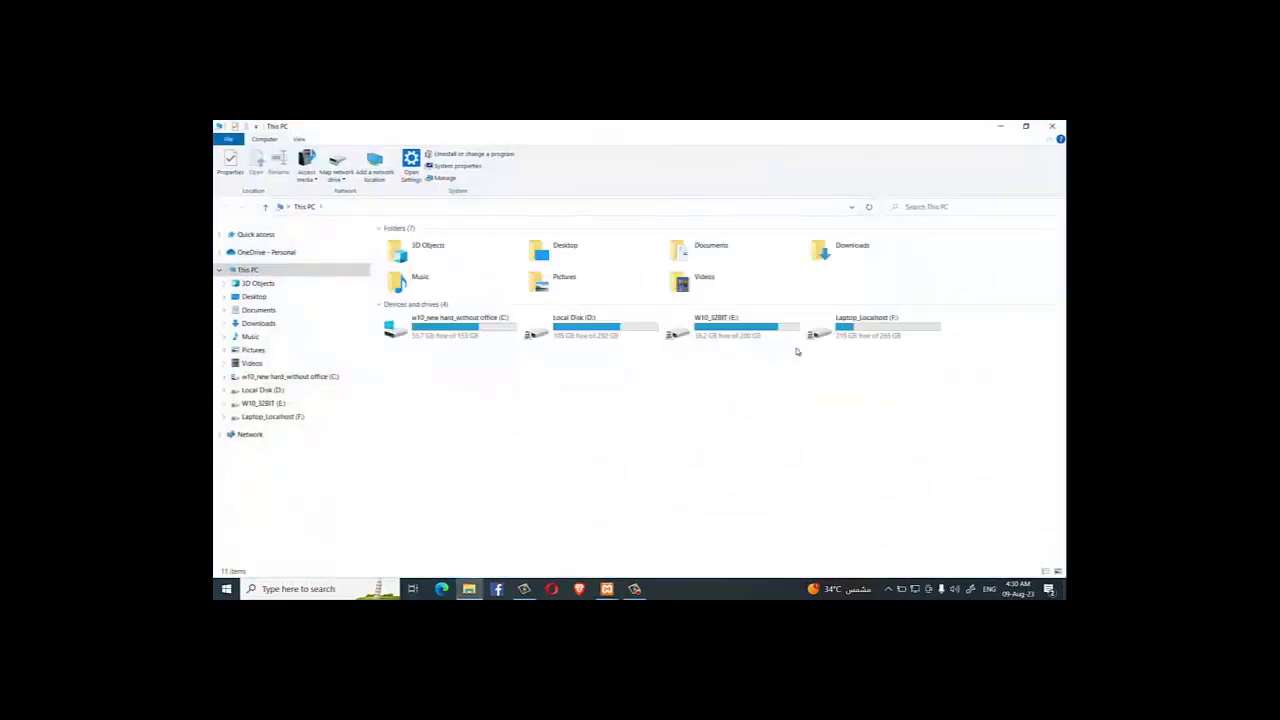
{"action": "double_click", "coordinate": [914, 326]}
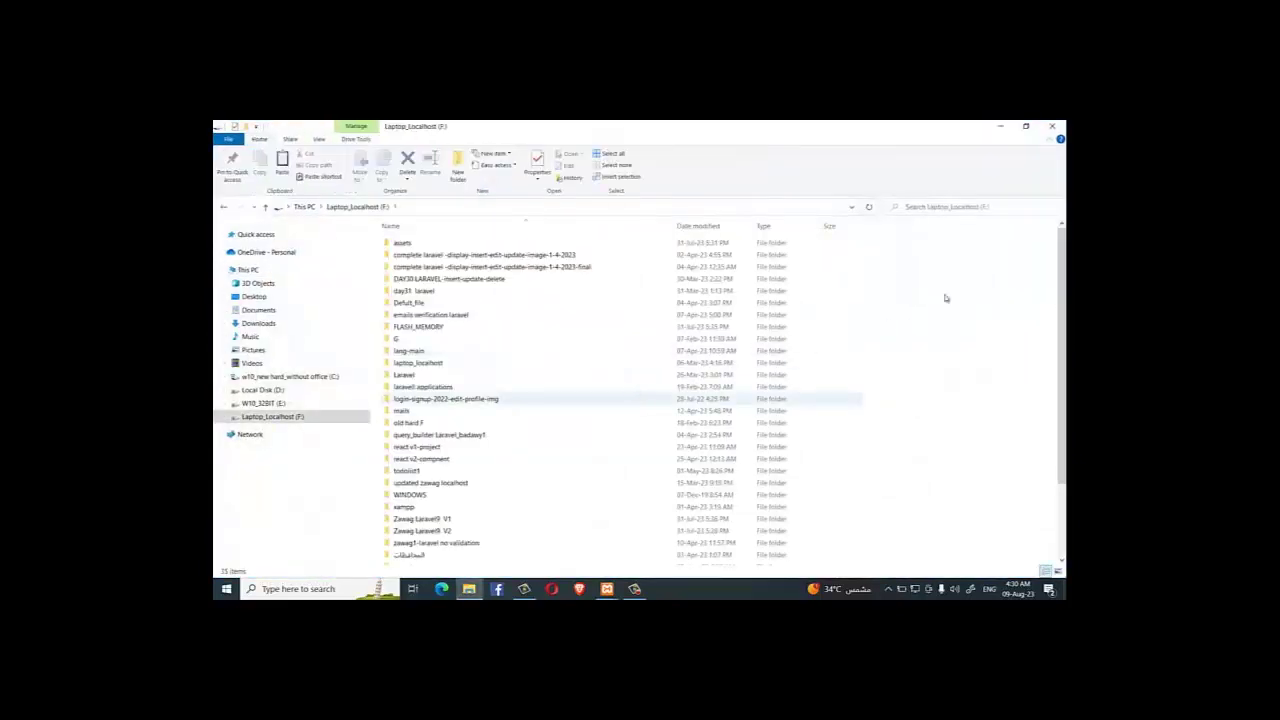
{"action": "scroll", "coordinate": [1063, 340], "scroll_direction": "down", "scroll_amount": 3}
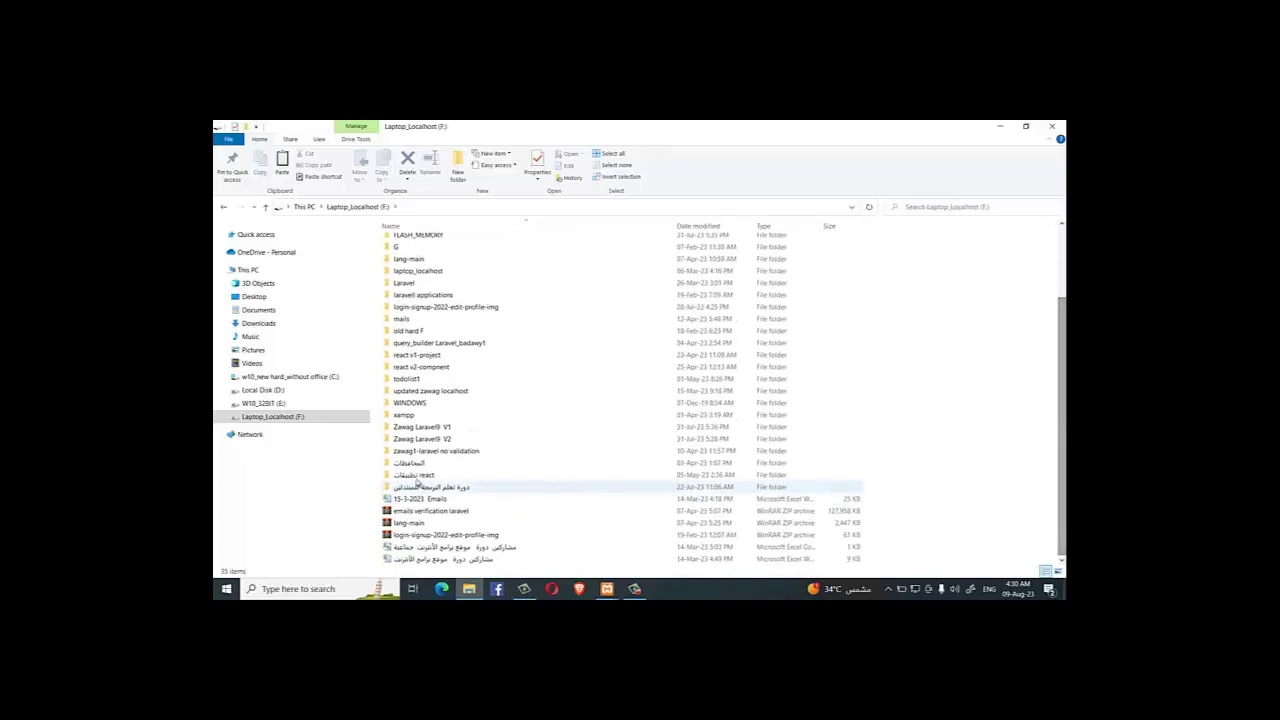
{"action": "double_click", "coordinate": [404, 416]}
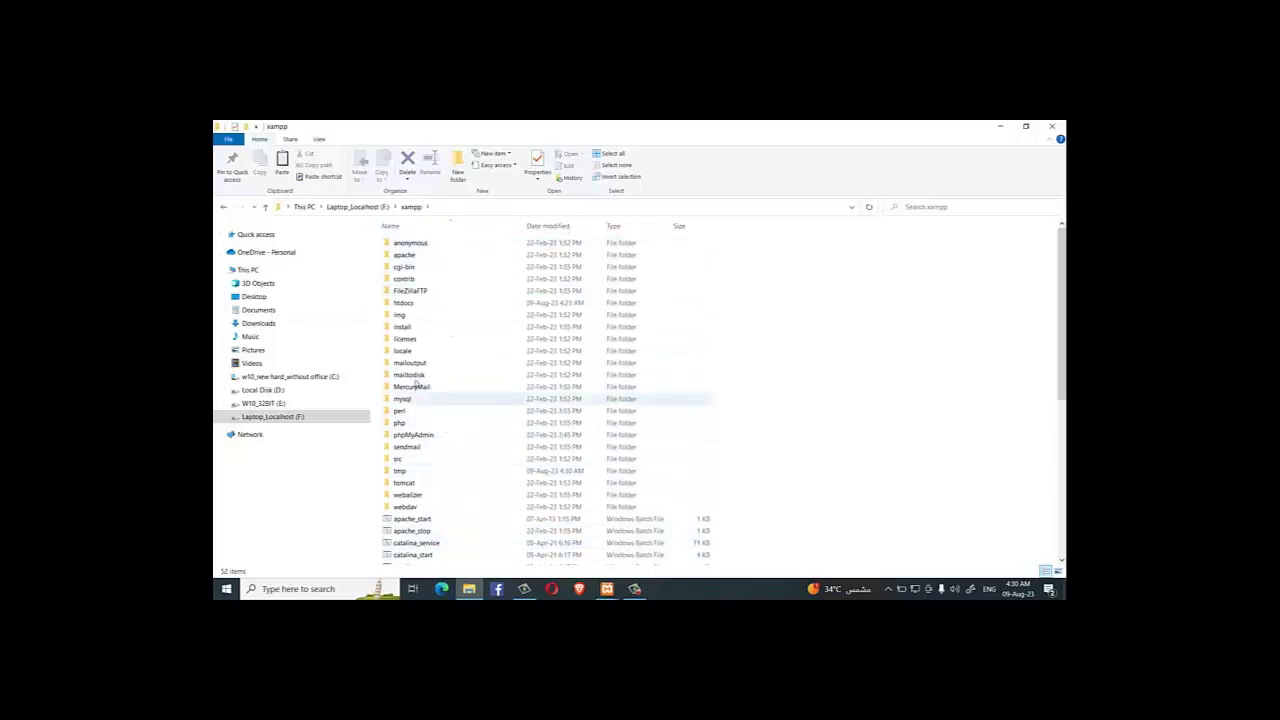
{"action": "double_click", "coordinate": [401, 306]}
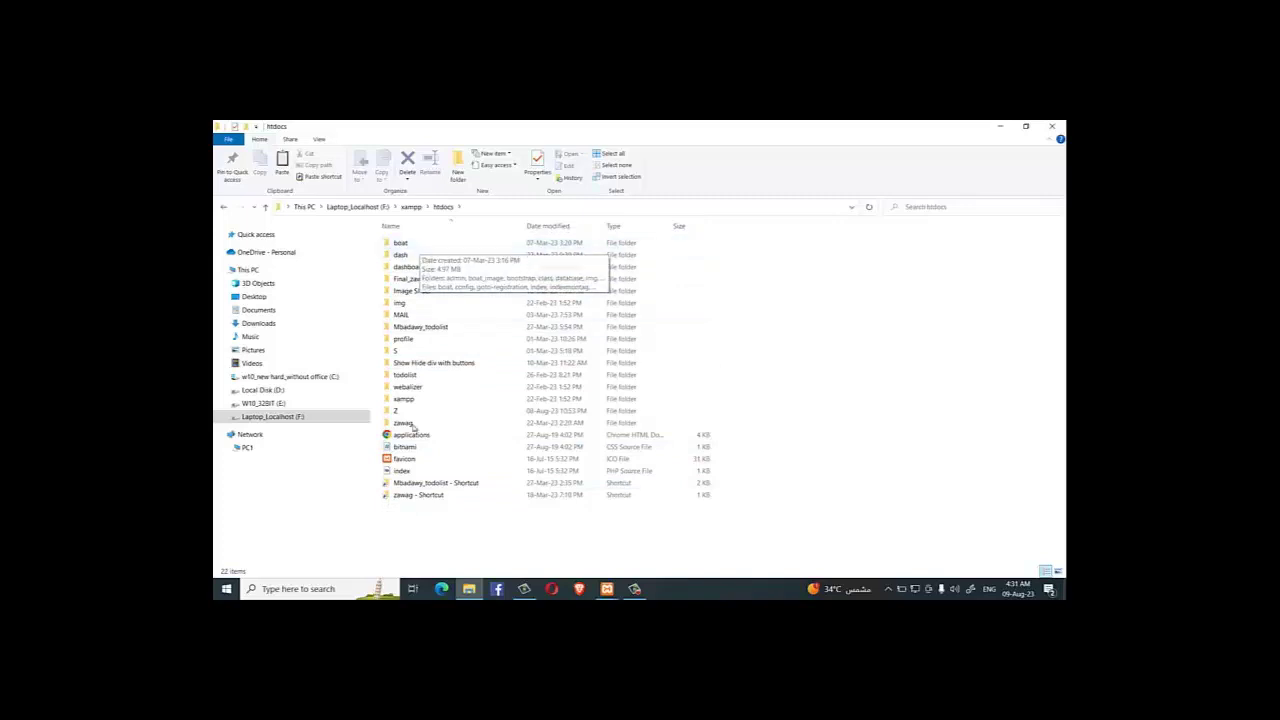
- Look inside the boat project folder, return to htdocs, check the folder's name and minimize the window
{"action": "left_click", "coordinate": [405, 245]}
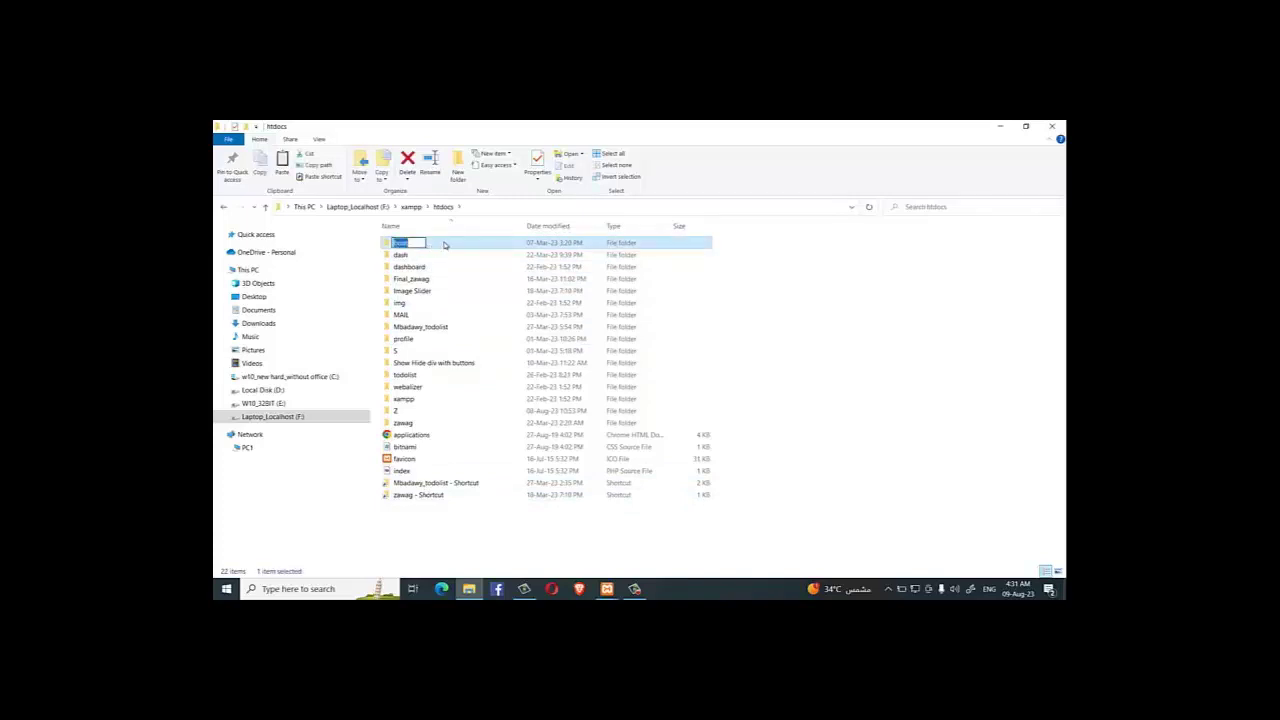
{"action": "double_click", "coordinate": [445, 246]}
{"action": "left_click", "coordinate": [223, 208]}
{"action": "left_click", "coordinate": [431, 242]}
{"action": "key", "text": "Escape"}
{"action": "left_click", "coordinate": [1001, 127]}
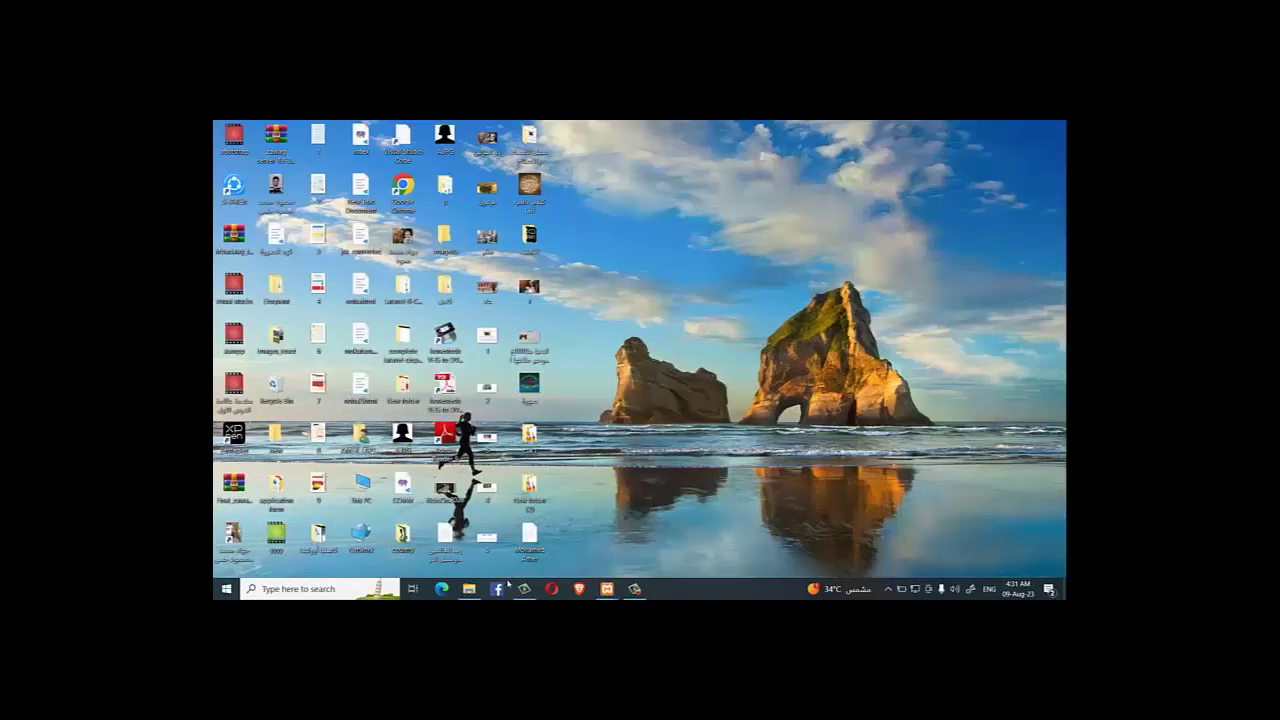
- Bring back the XAMPP Control Panel and open Apache's admin page in the browser
{"action": "mouse_move", "coordinate": [606, 588]}
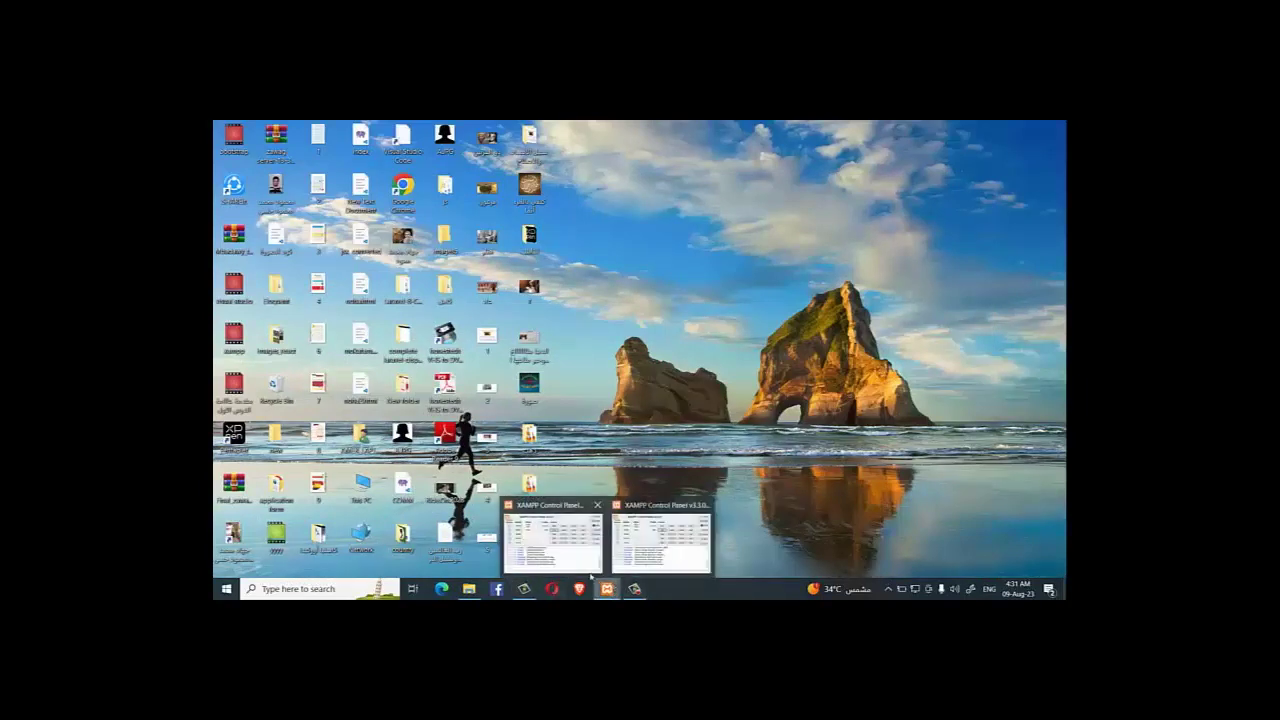
{"action": "left_click", "coordinate": [652, 553]}
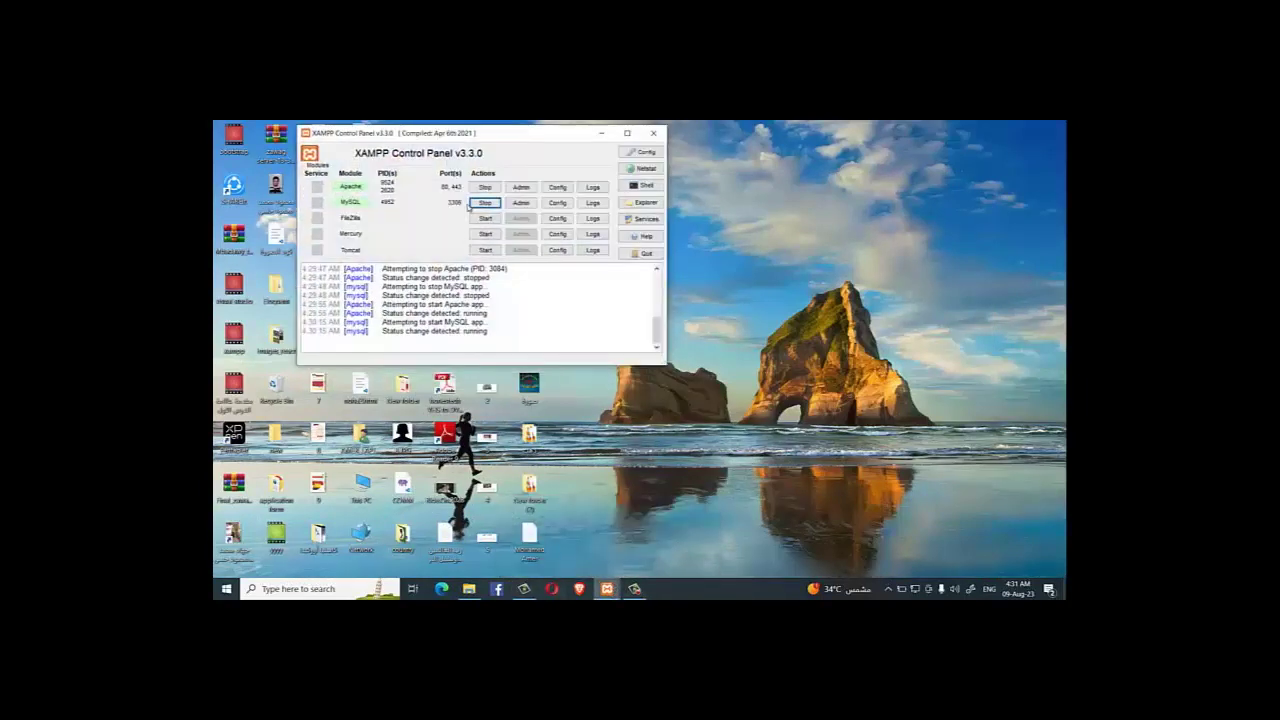
{"action": "left_click", "coordinate": [522, 188]}
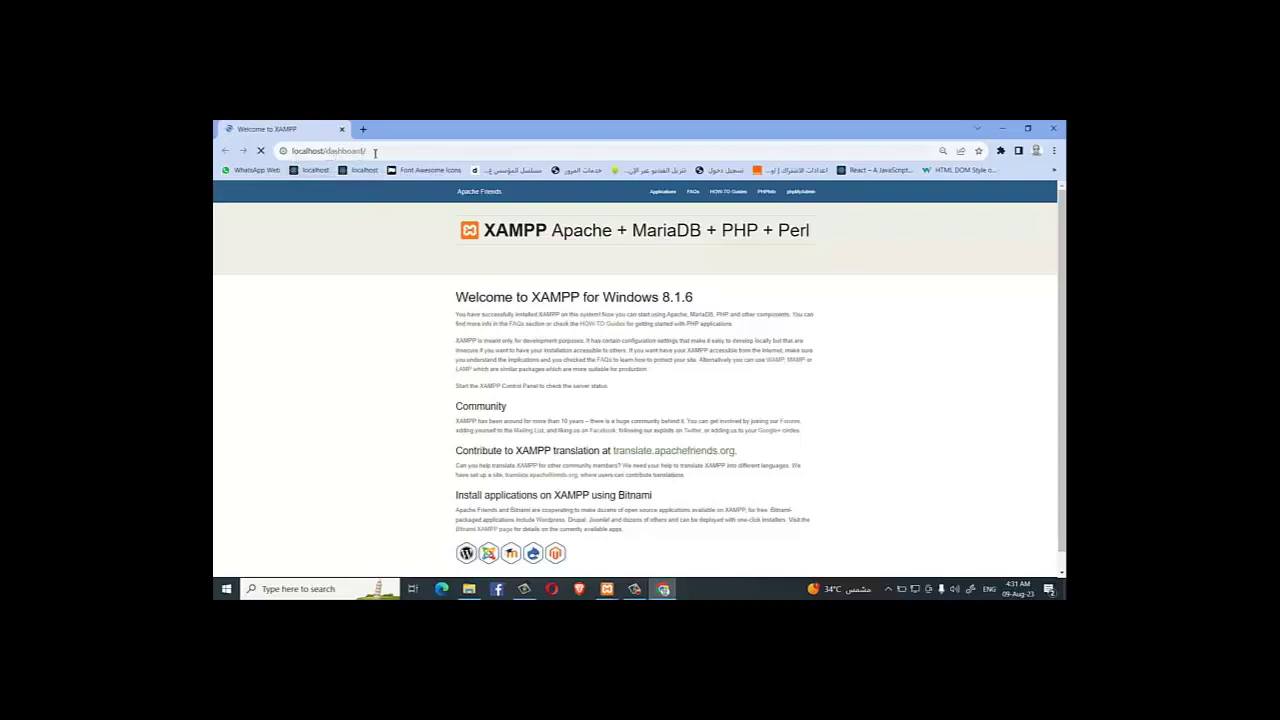
- Replace the dashboard path in the address with boat and load localhost/boat
{"action": "left_click_drag", "start_coordinate": [375, 152], "coordinate": [328, 154]}
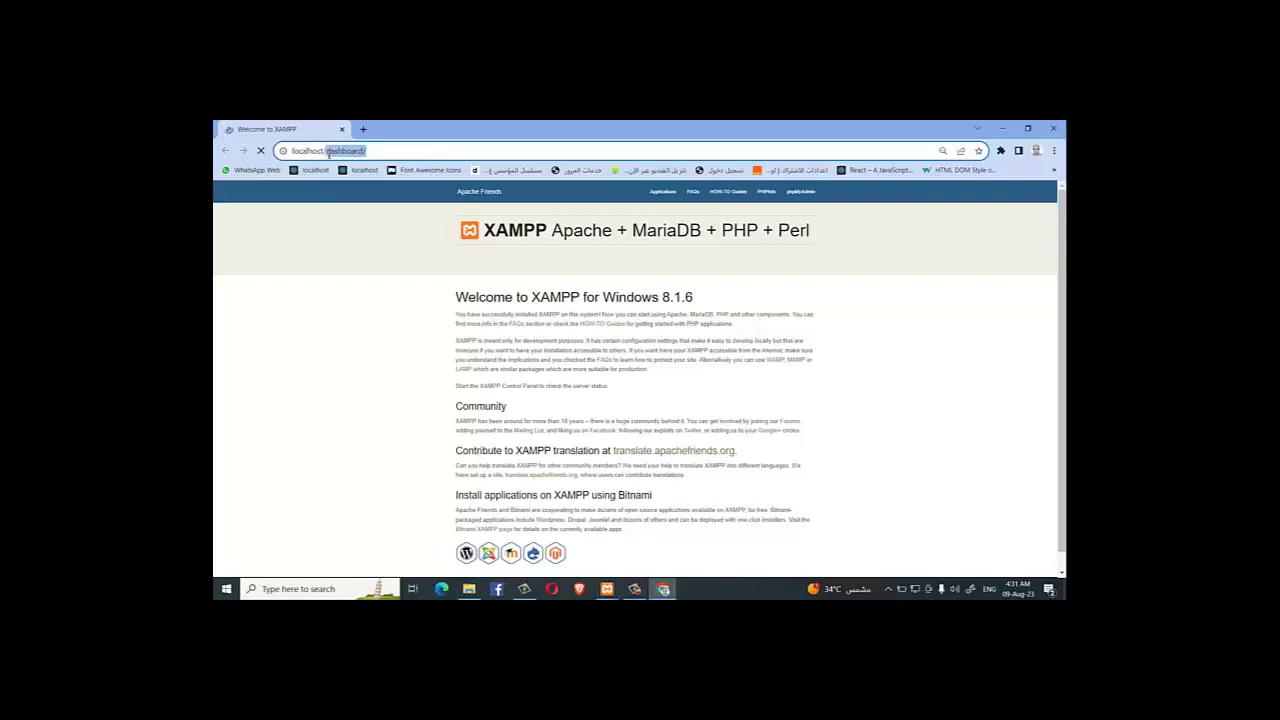
{"action": "key", "text": "BackSpace"}
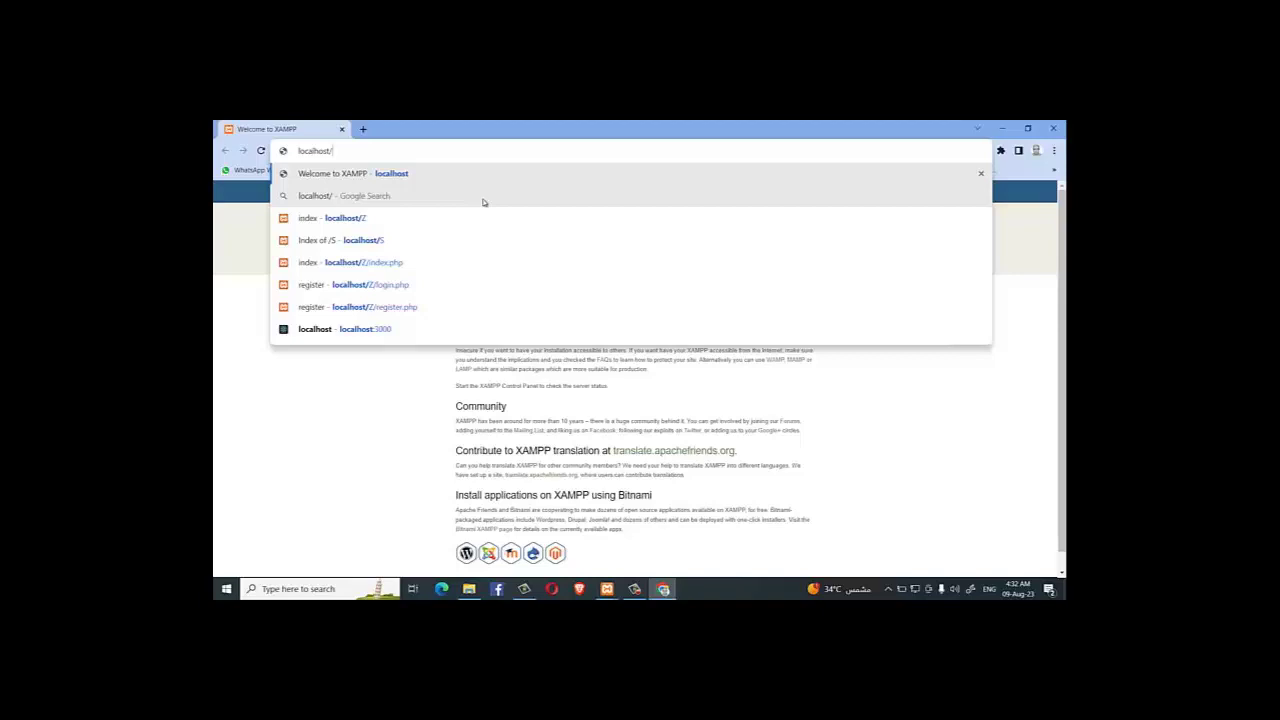
{"action": "type", "text": "boat"}
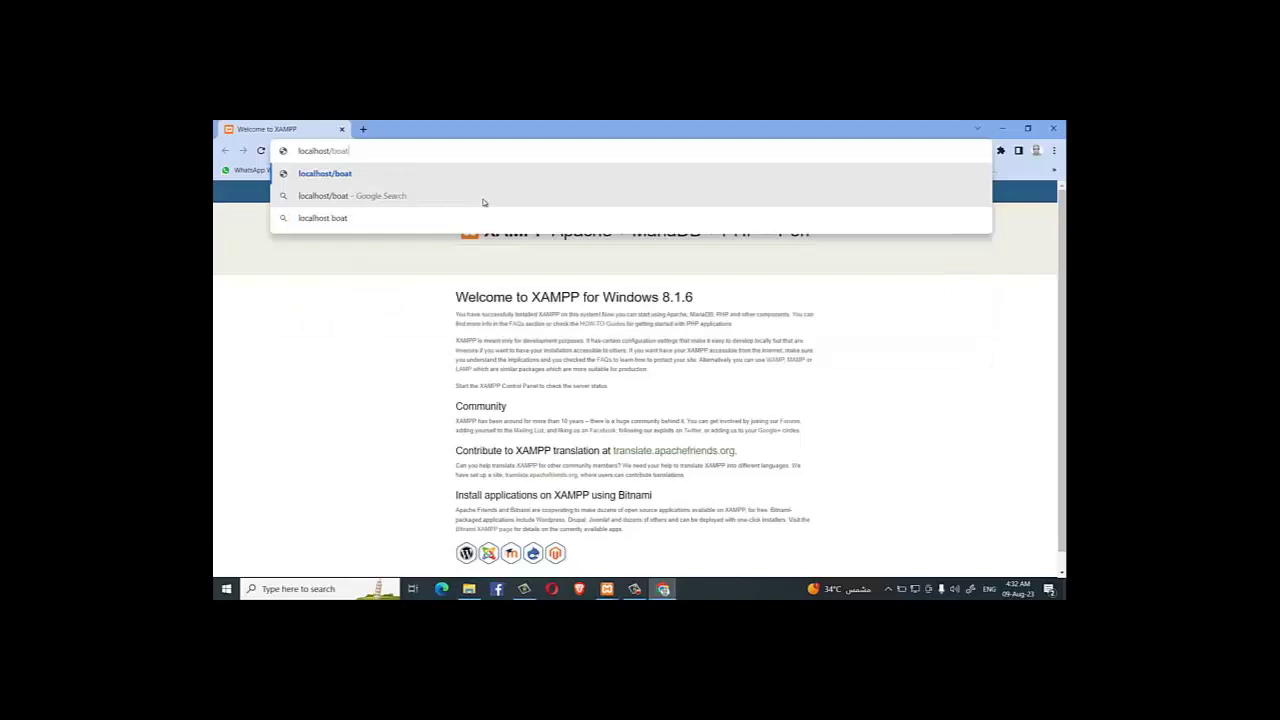
{"action": "key", "text": "Return"}
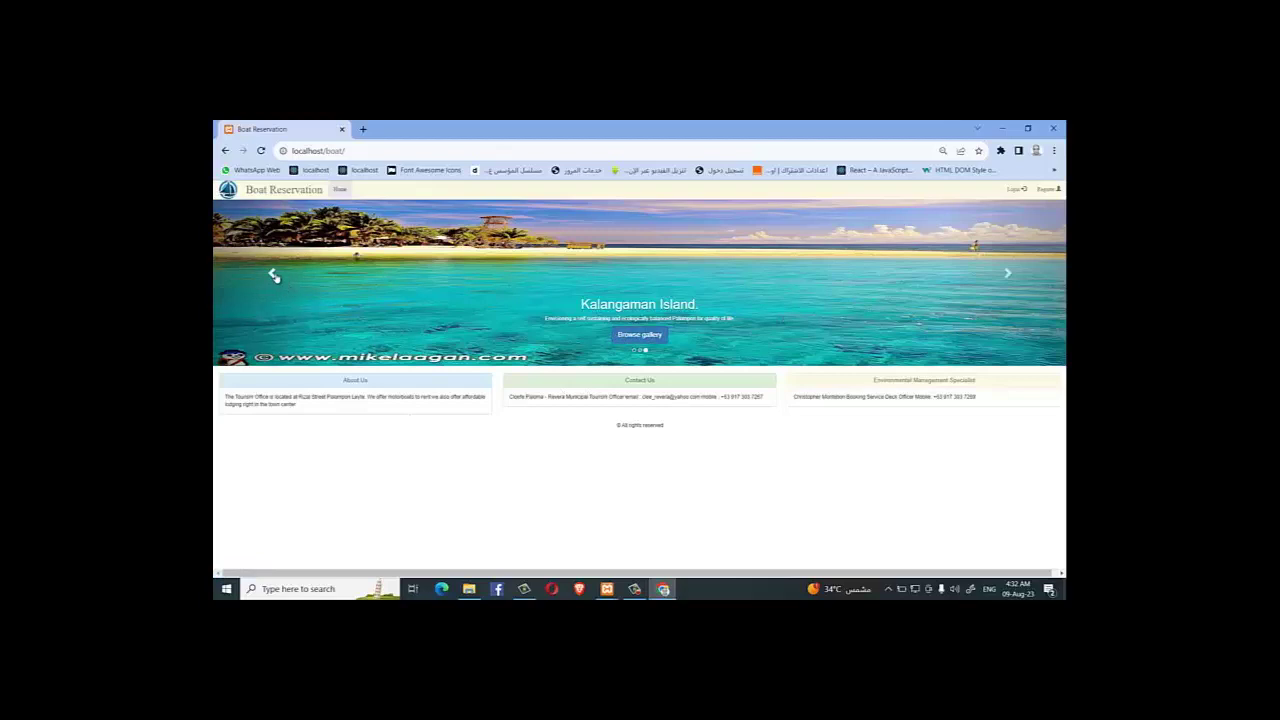
- Browse the image carousel on the Boat Reservation homepage and examine the copyright line in the footer
{"action": "left_click", "coordinate": [272, 274]}
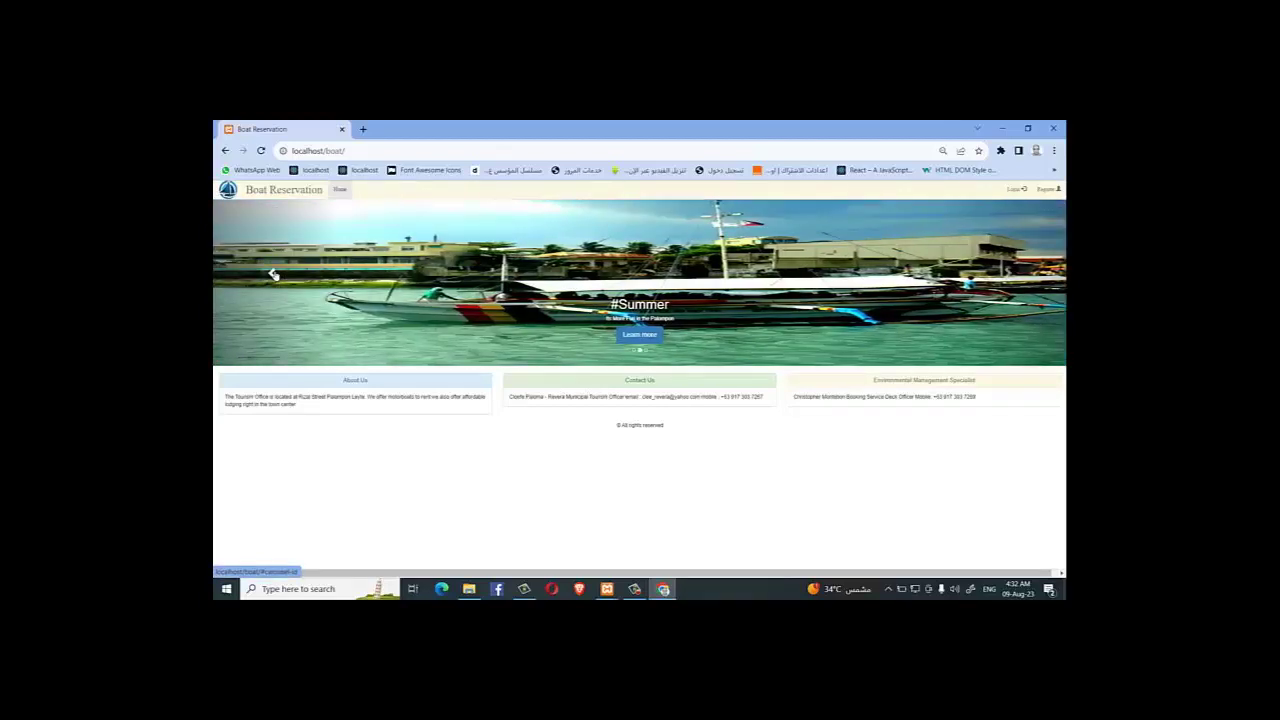
{"action": "left_click", "coordinate": [272, 274]}
{"action": "left_click", "coordinate": [272, 274]}
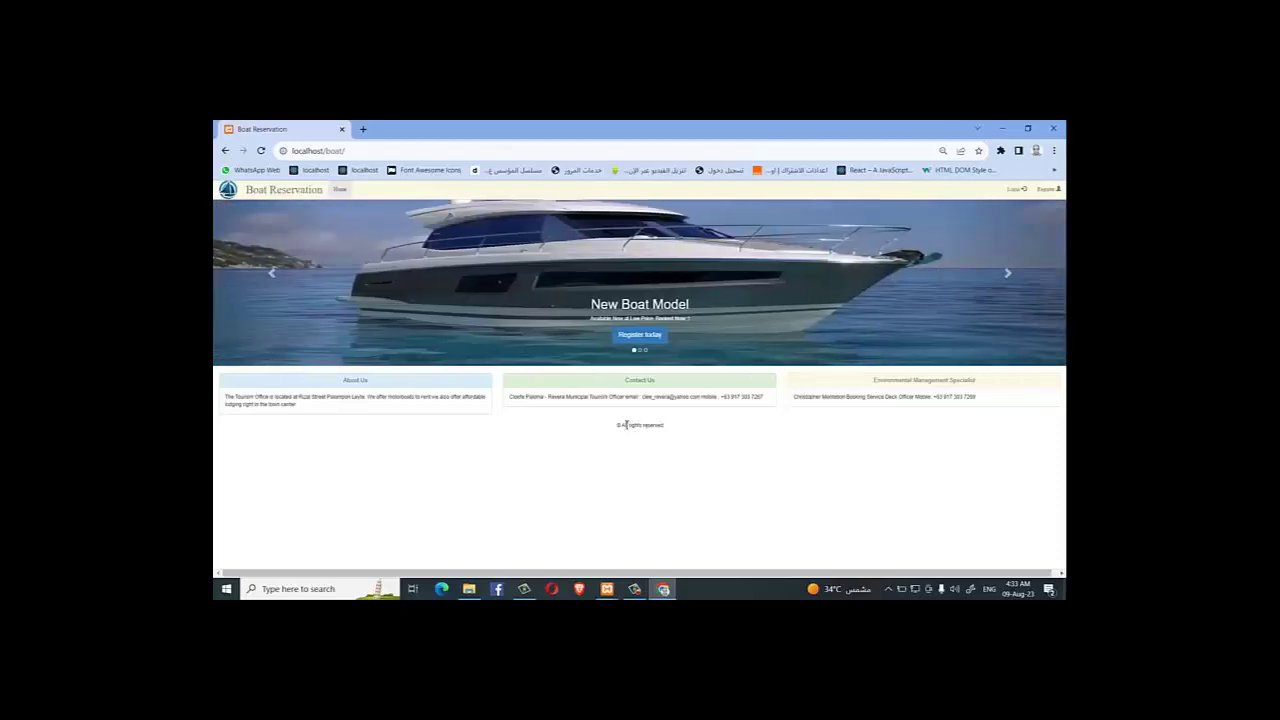
{"action": "triple_click", "coordinate": [624, 424]}
{"action": "left_click", "coordinate": [655, 450]}
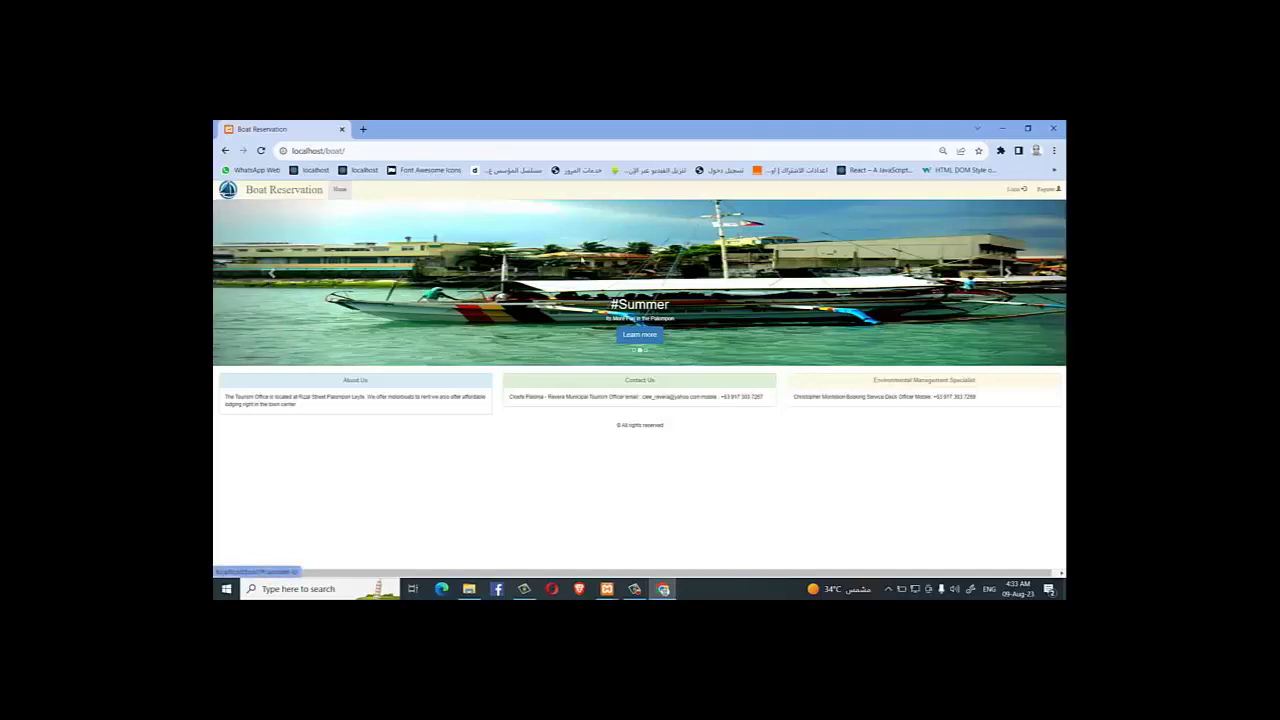
- Cycle through the carousel slides repeatedly and examine the About Us heading beneath them
{"action": "left_click", "coordinate": [271, 276]}
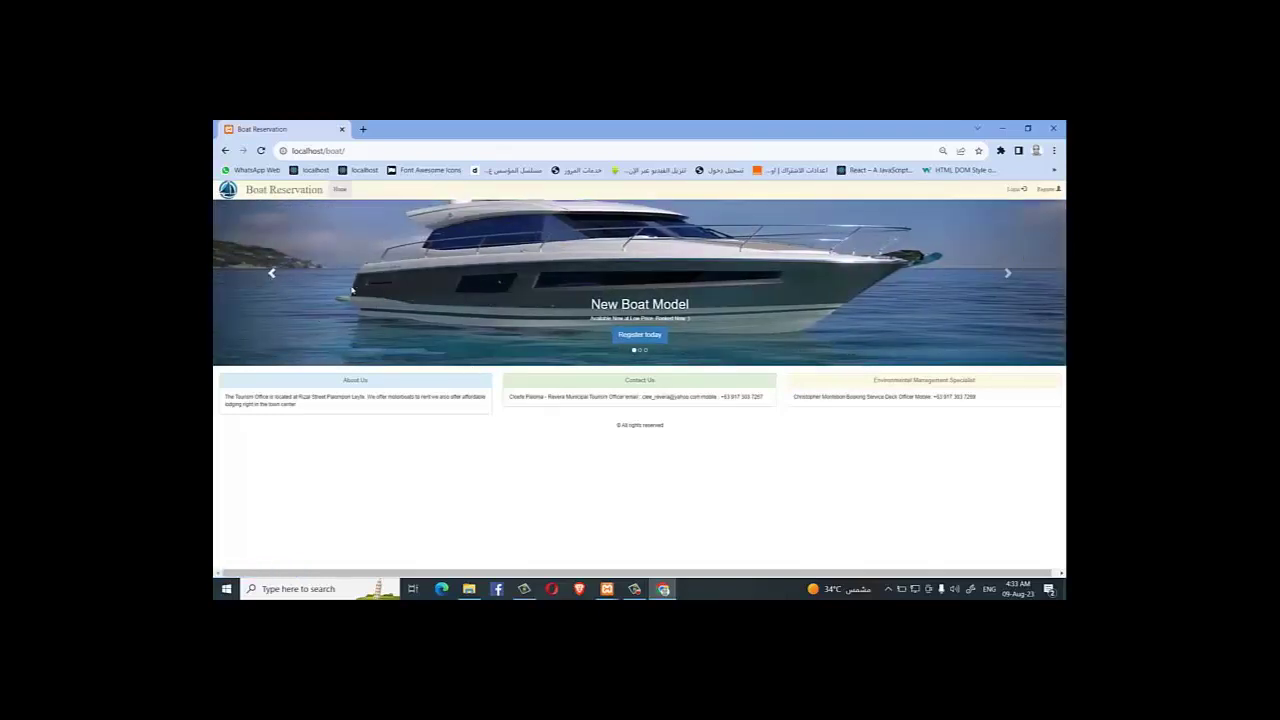
{"action": "left_click", "coordinate": [271, 276]}
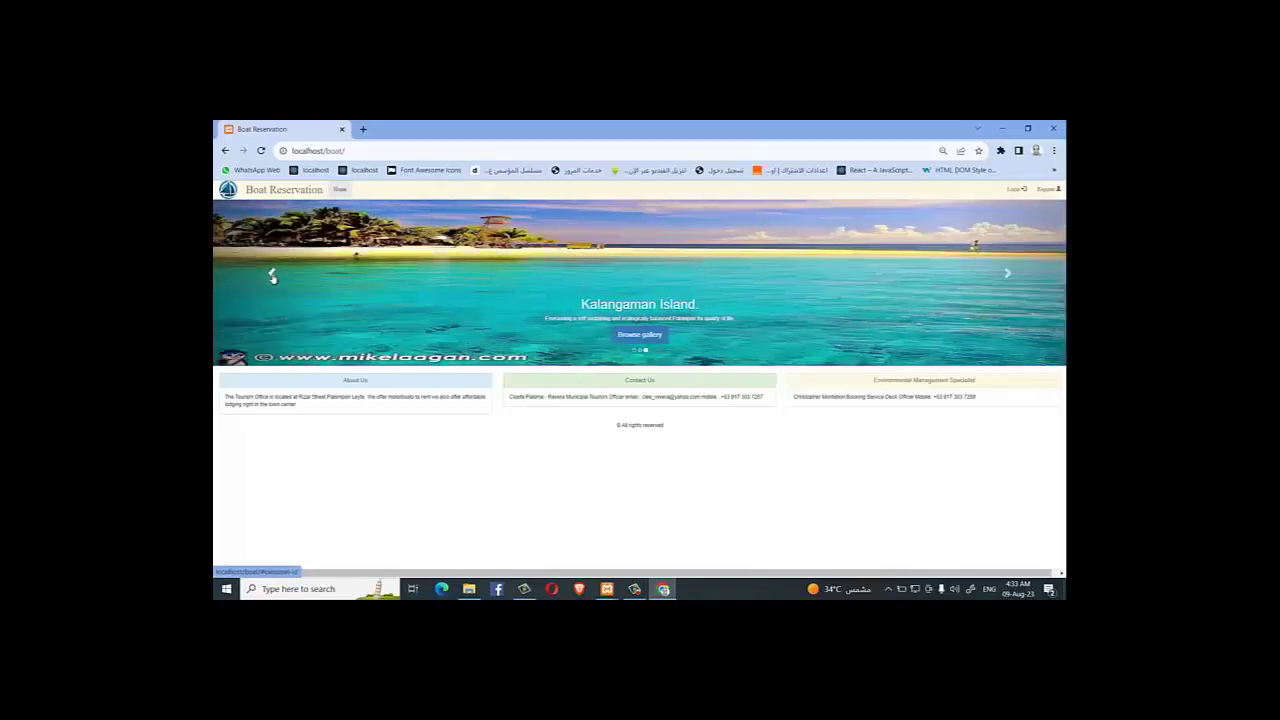
{"action": "left_click", "coordinate": [271, 276]}
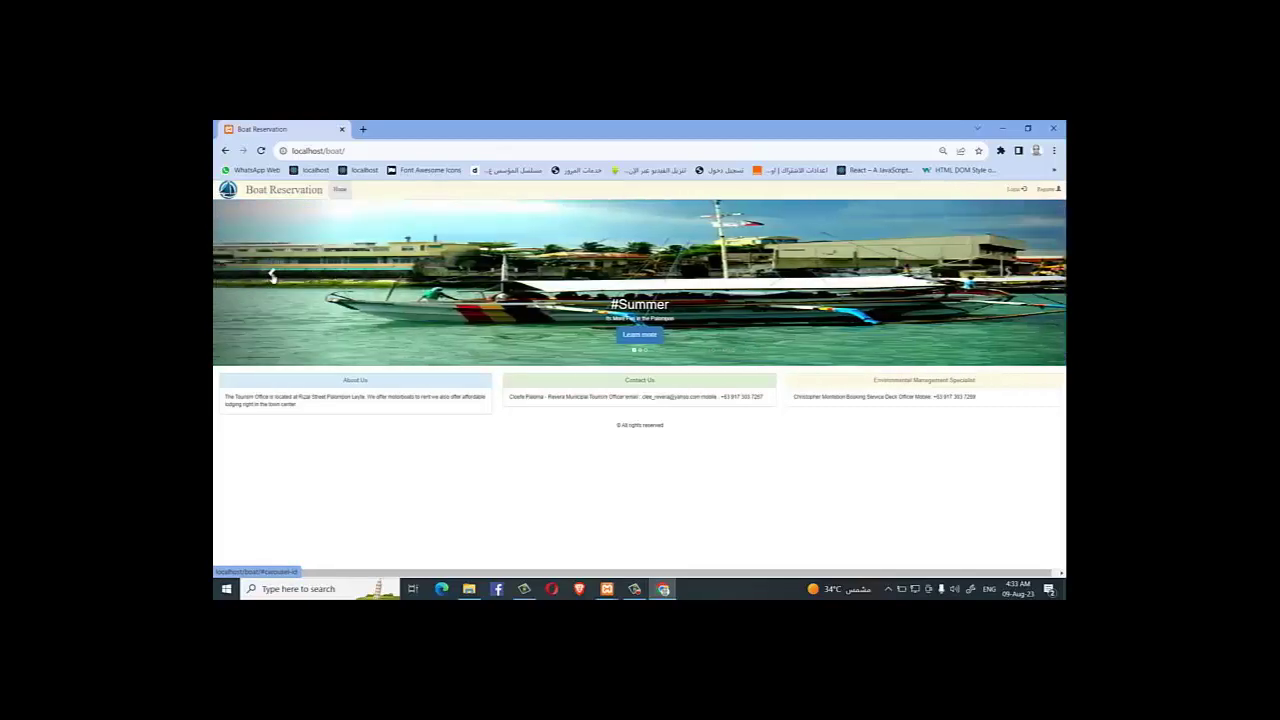
{"action": "left_click", "coordinate": [271, 276]}
{"action": "left_click", "coordinate": [271, 276]}
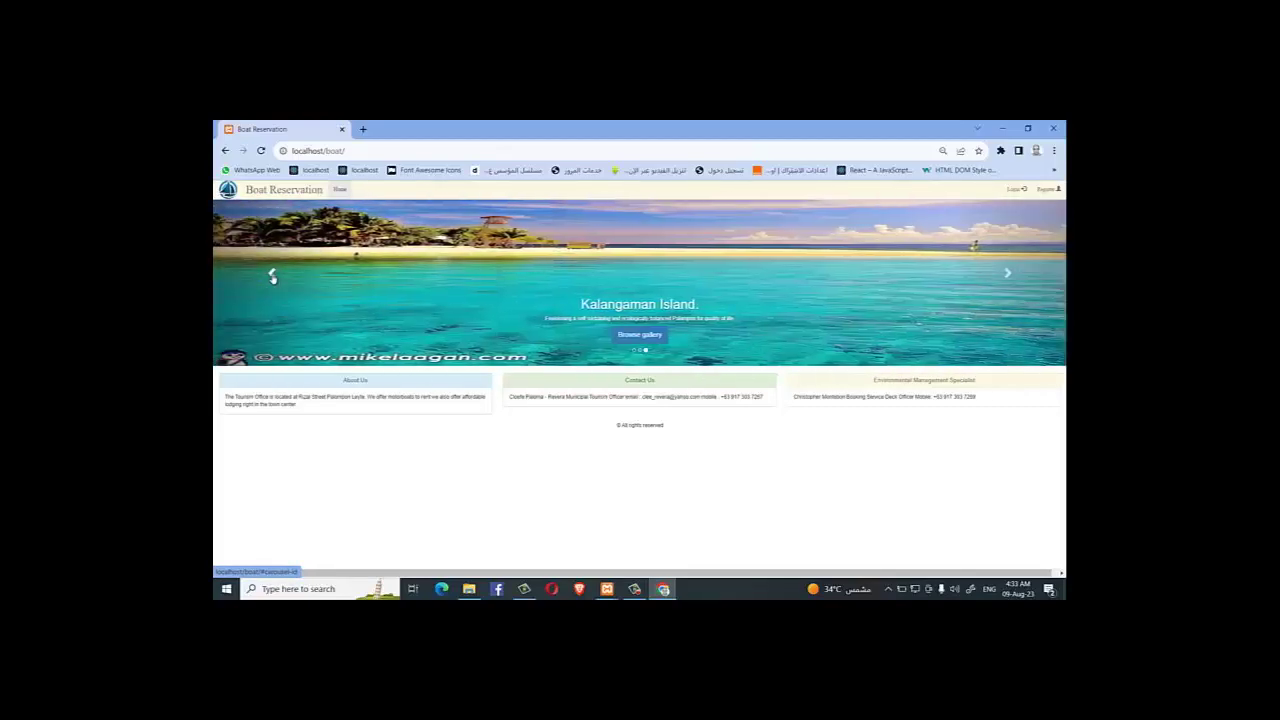
{"action": "left_click", "coordinate": [271, 276]}
{"action": "left_click", "coordinate": [271, 276]}
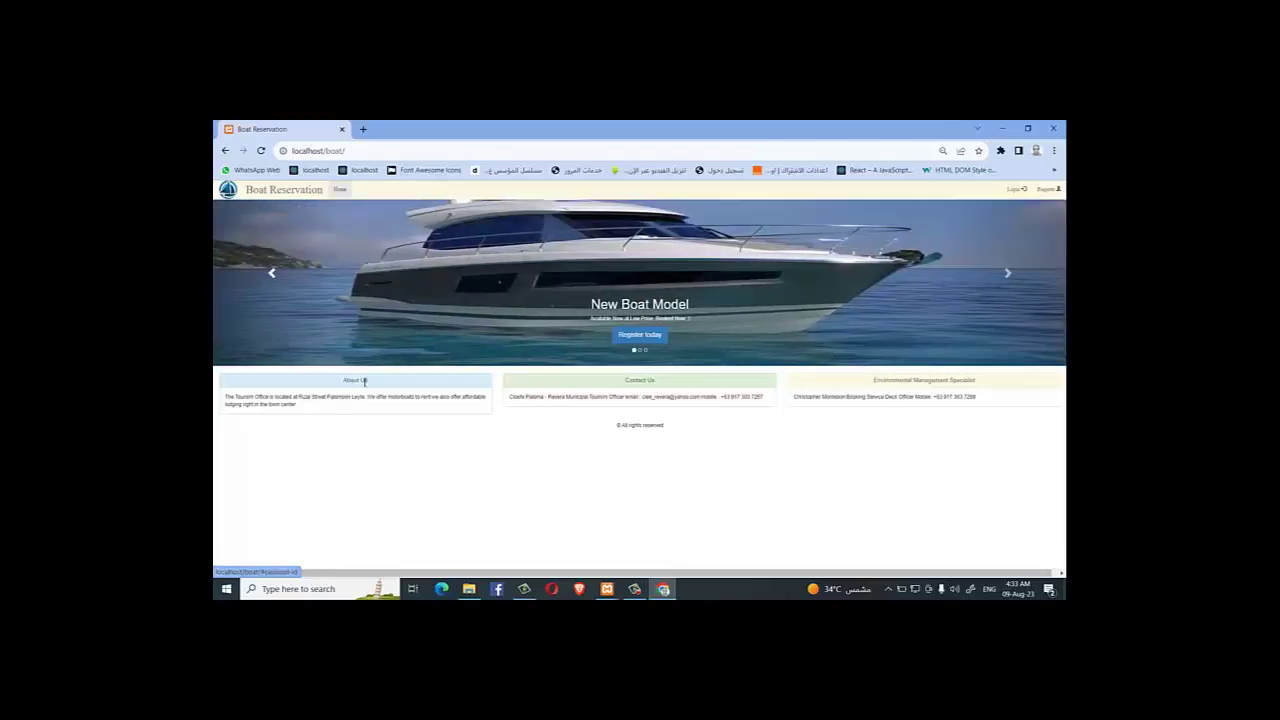
{"action": "left_click_drag", "start_coordinate": [340, 384], "coordinate": [377, 391]}
{"action": "left_click", "coordinate": [378, 385]}
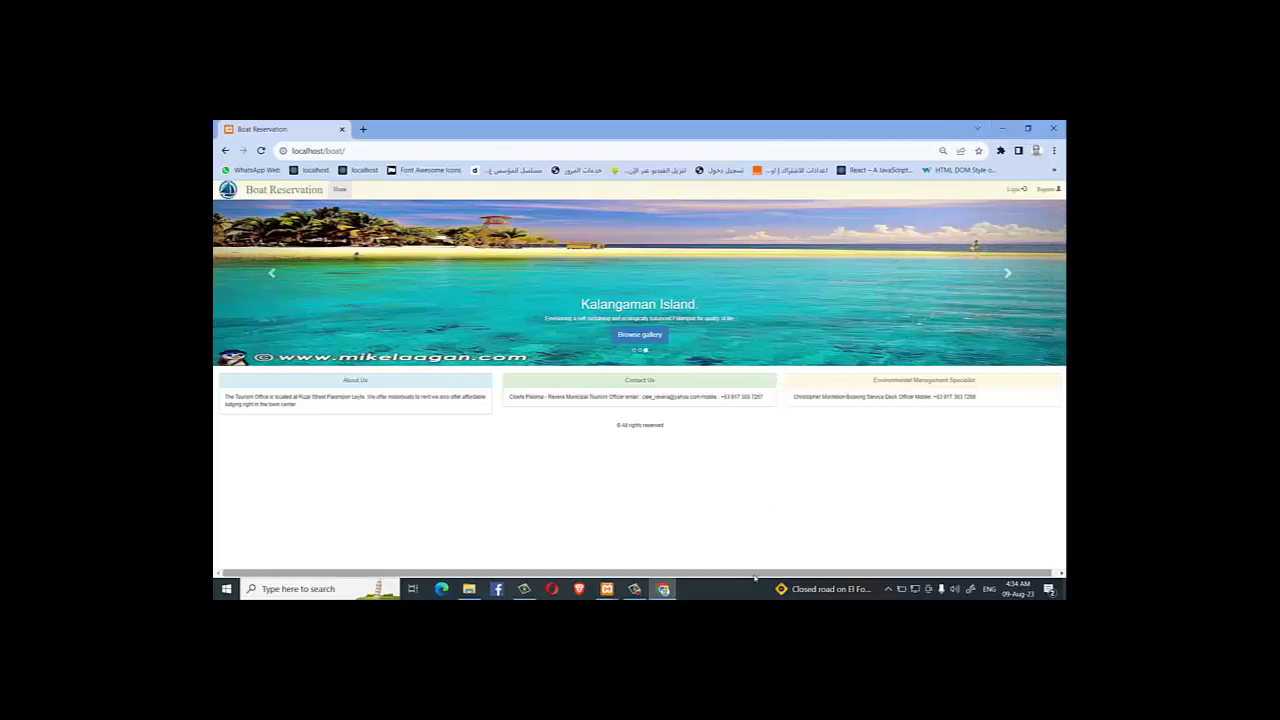
- Switch from the browser to the htdocs folder in File Explorer and create a text document named "first website"
{"action": "left_click", "coordinate": [1003, 128]}
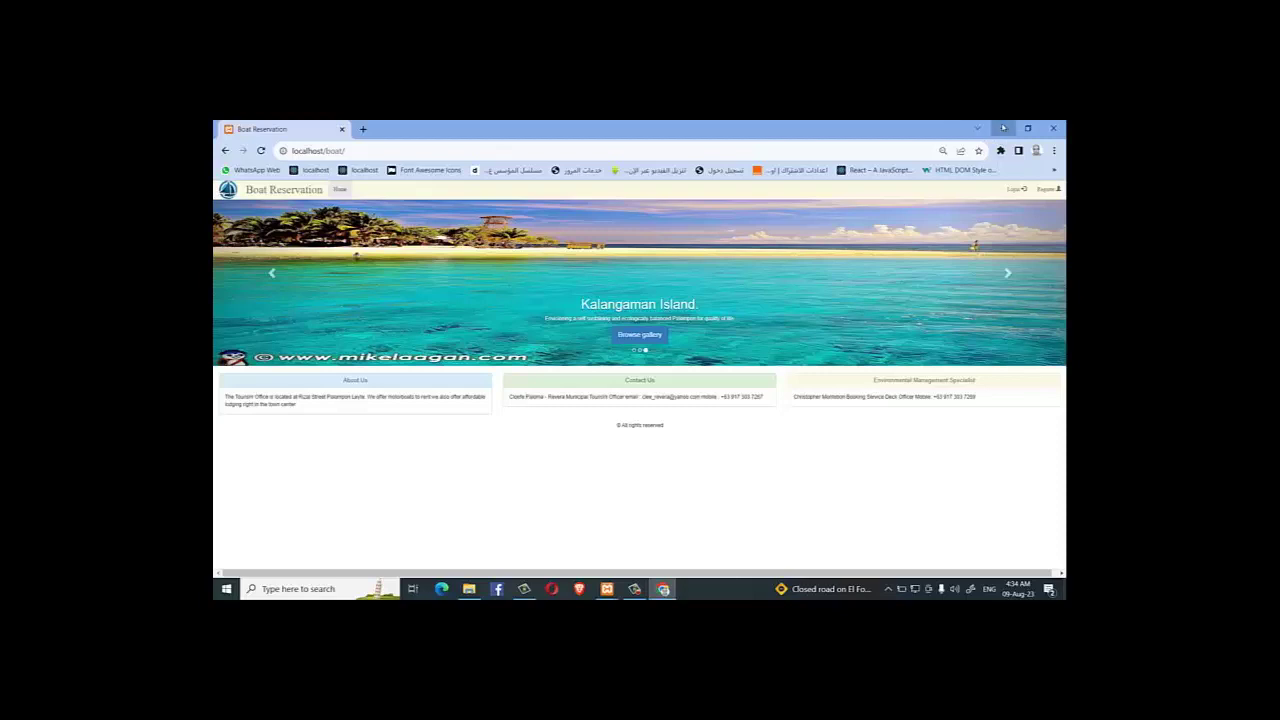
{"action": "left_click", "coordinate": [472, 590]}
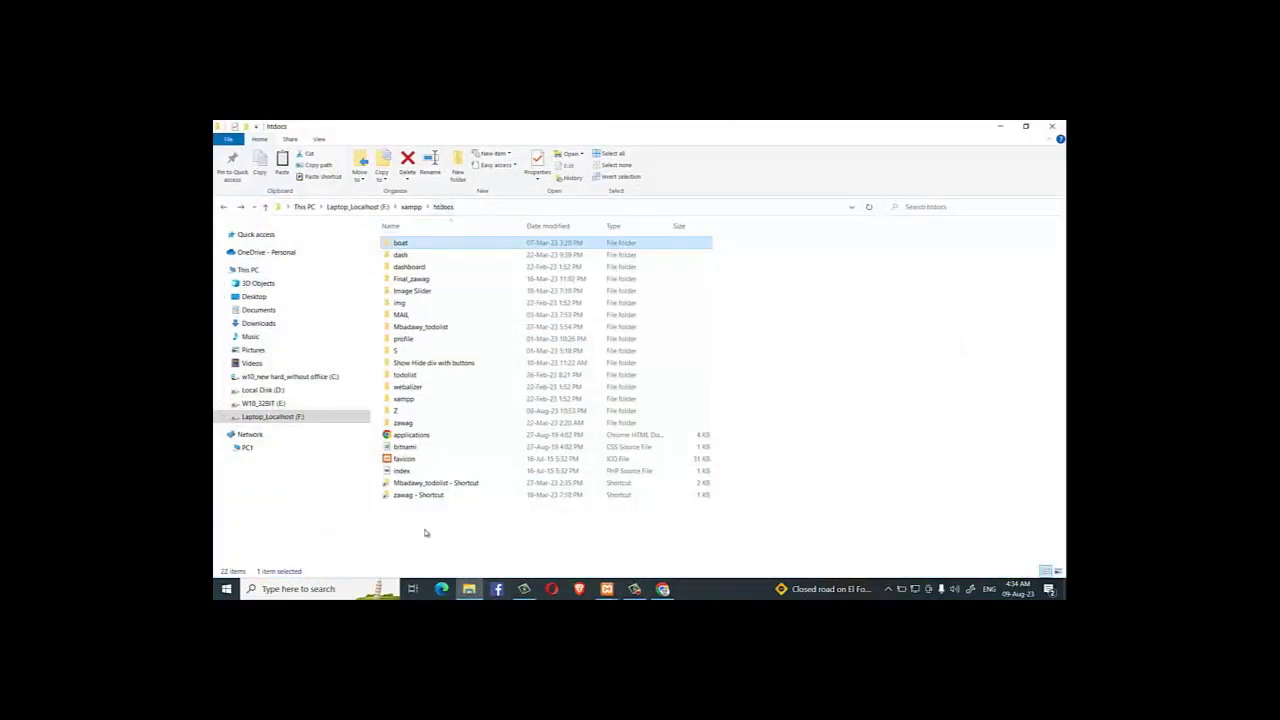
{"action": "right_click", "coordinate": [424, 533]}
{"action": "mouse_move", "coordinate": [453, 504]}
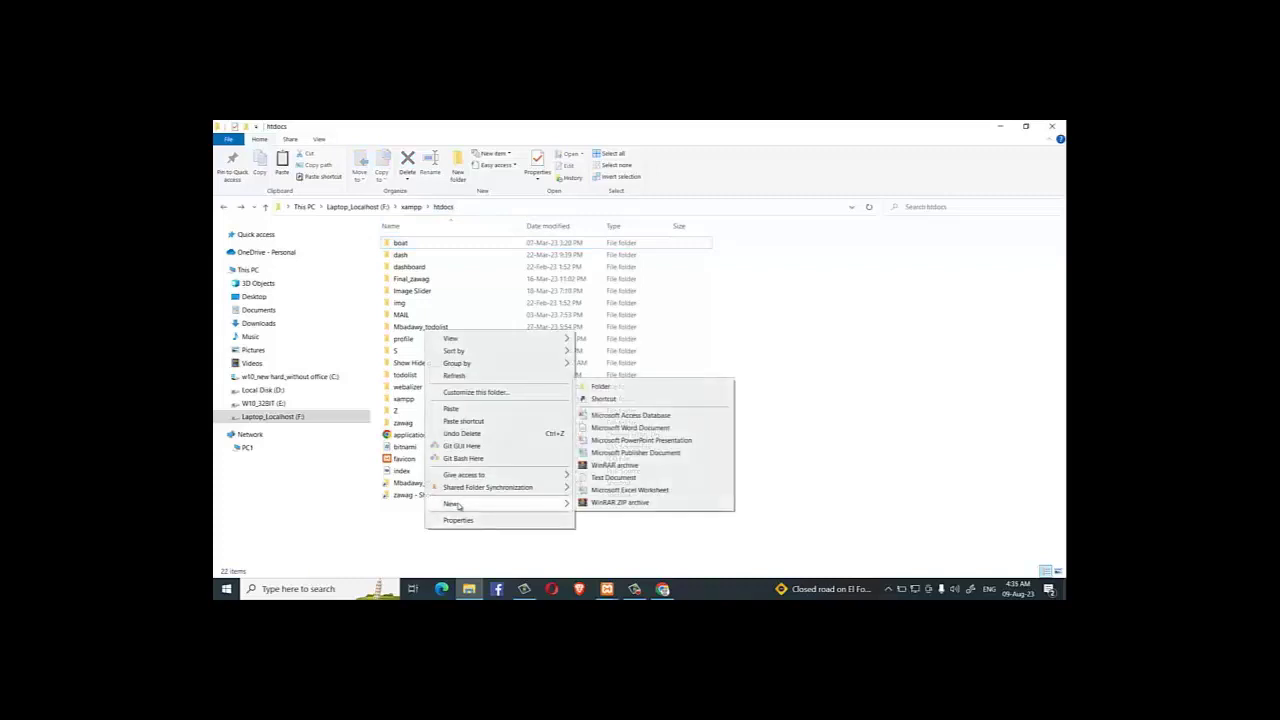
{"action": "left_click", "coordinate": [611, 479]}
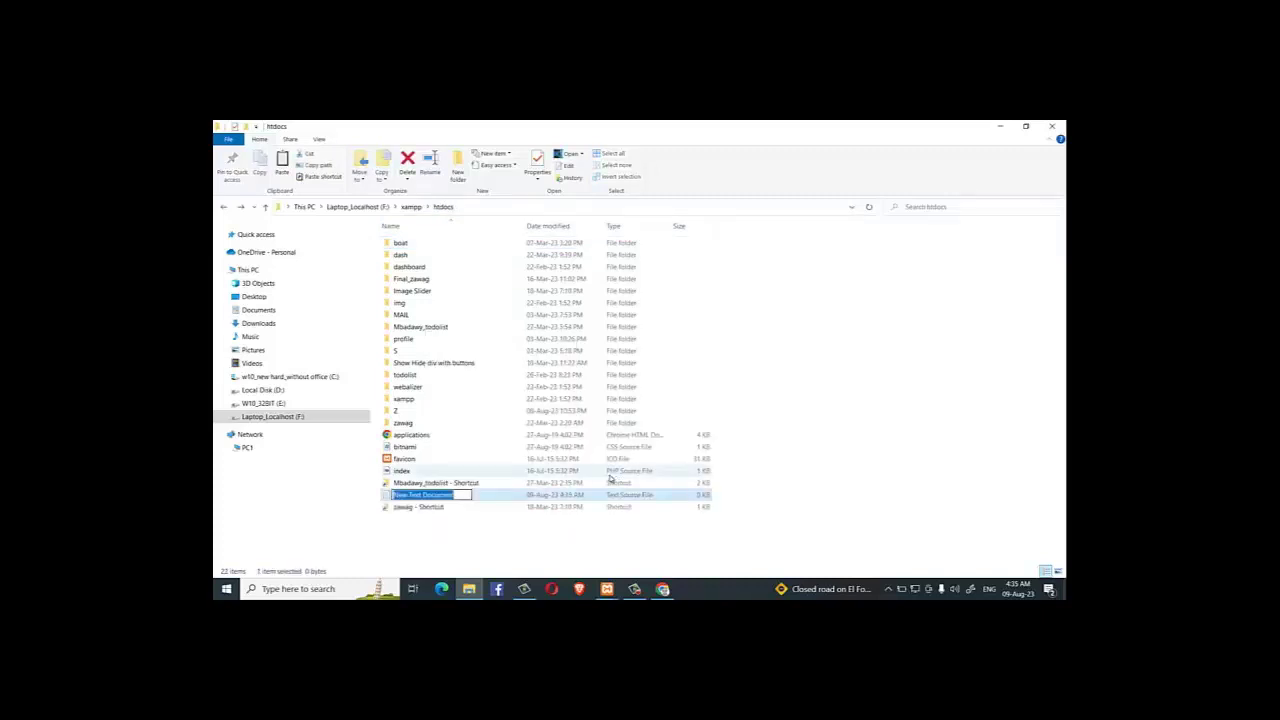
{"action": "left_click", "coordinate": [457, 497]}
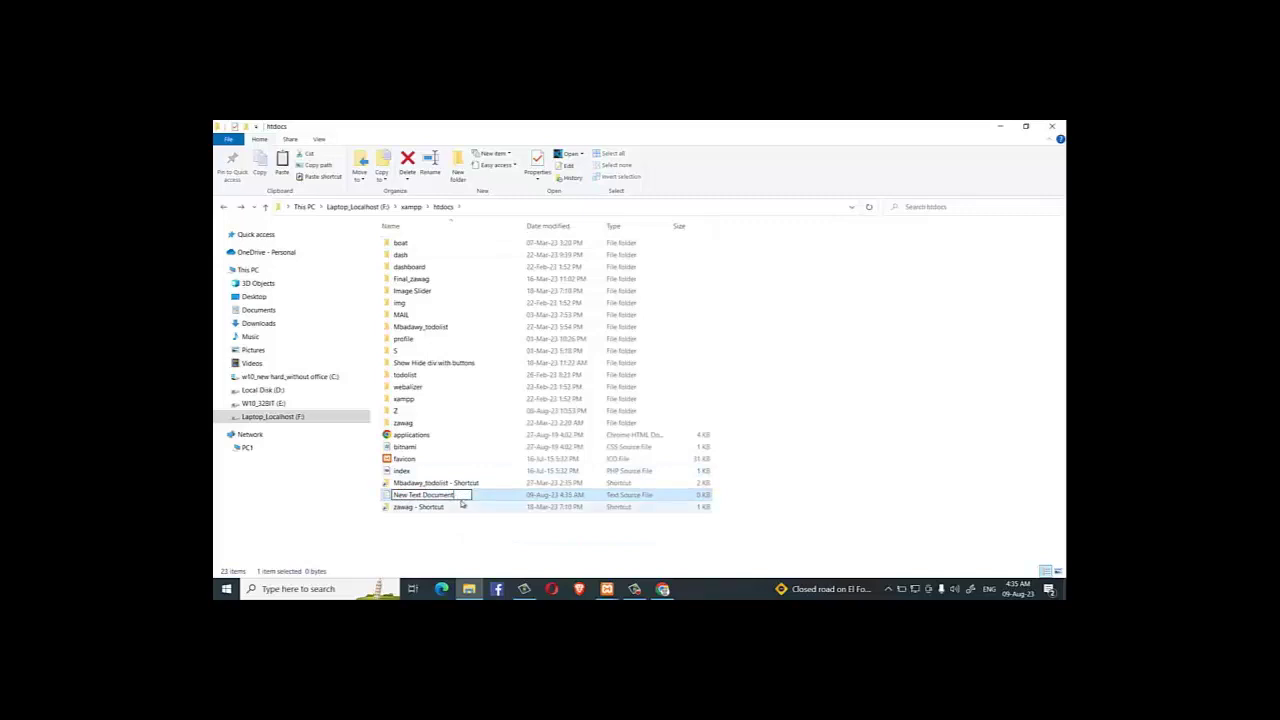
{"action": "left_click_drag", "start_coordinate": [457, 497], "coordinate": [388, 496]}
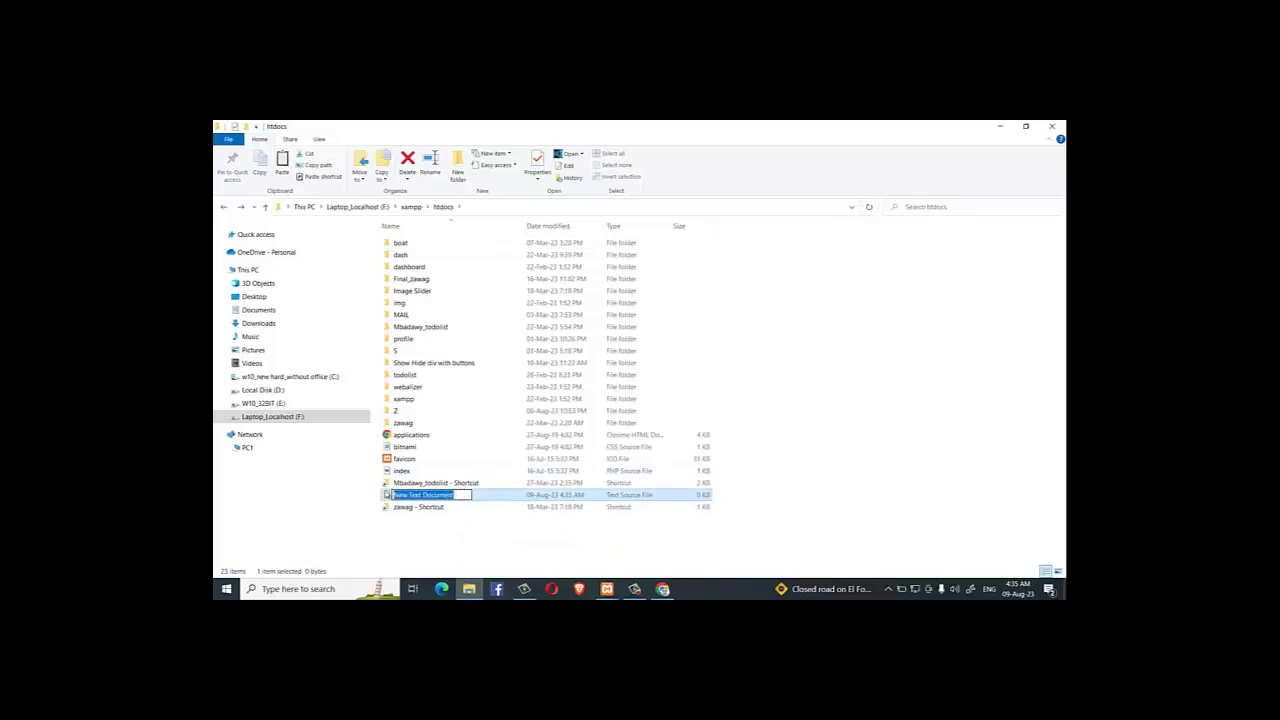
{"action": "type", "text": "first"}
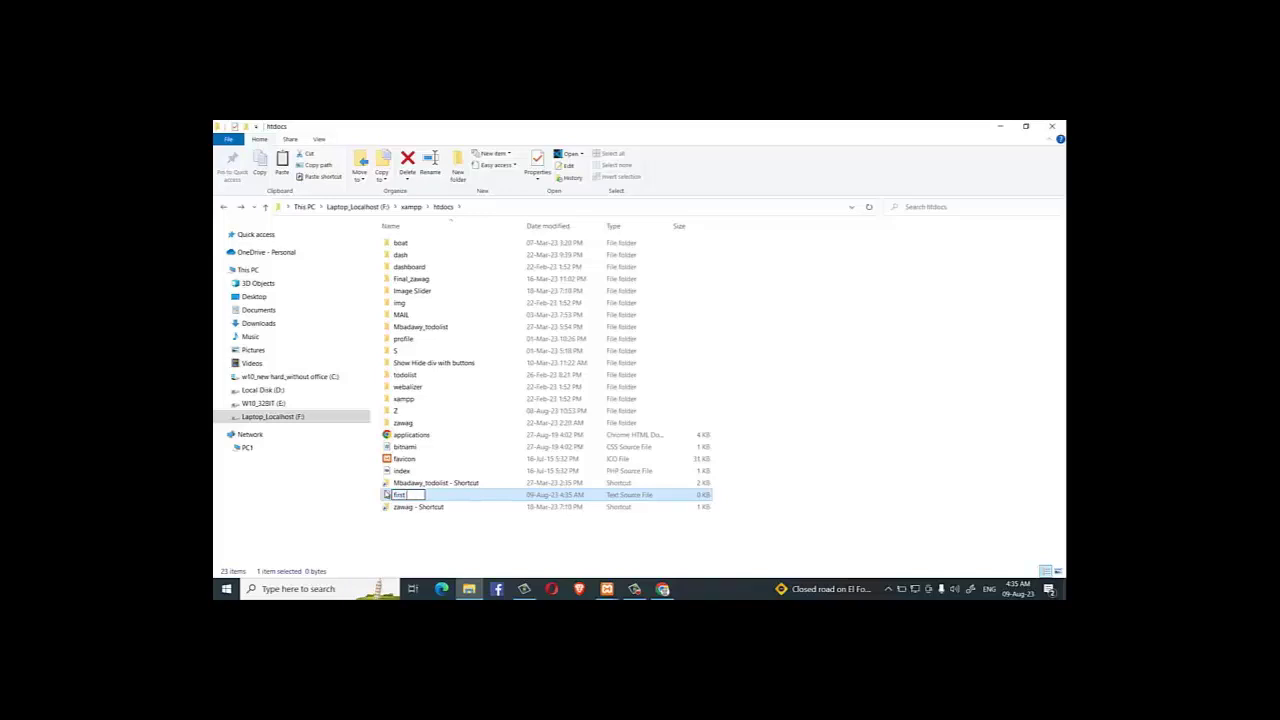
{"action": "type", "text": " website"}
{"action": "key", "text": "Return"}
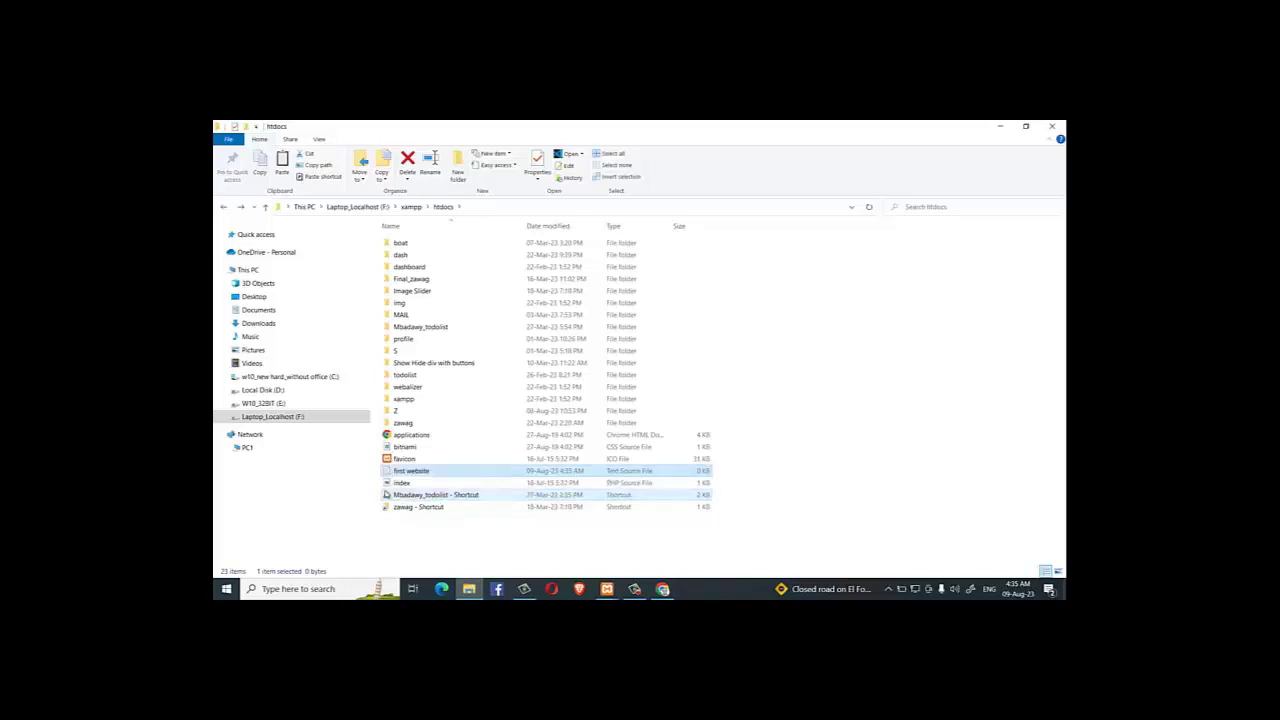
{"action": "left_click", "coordinate": [403, 472]}
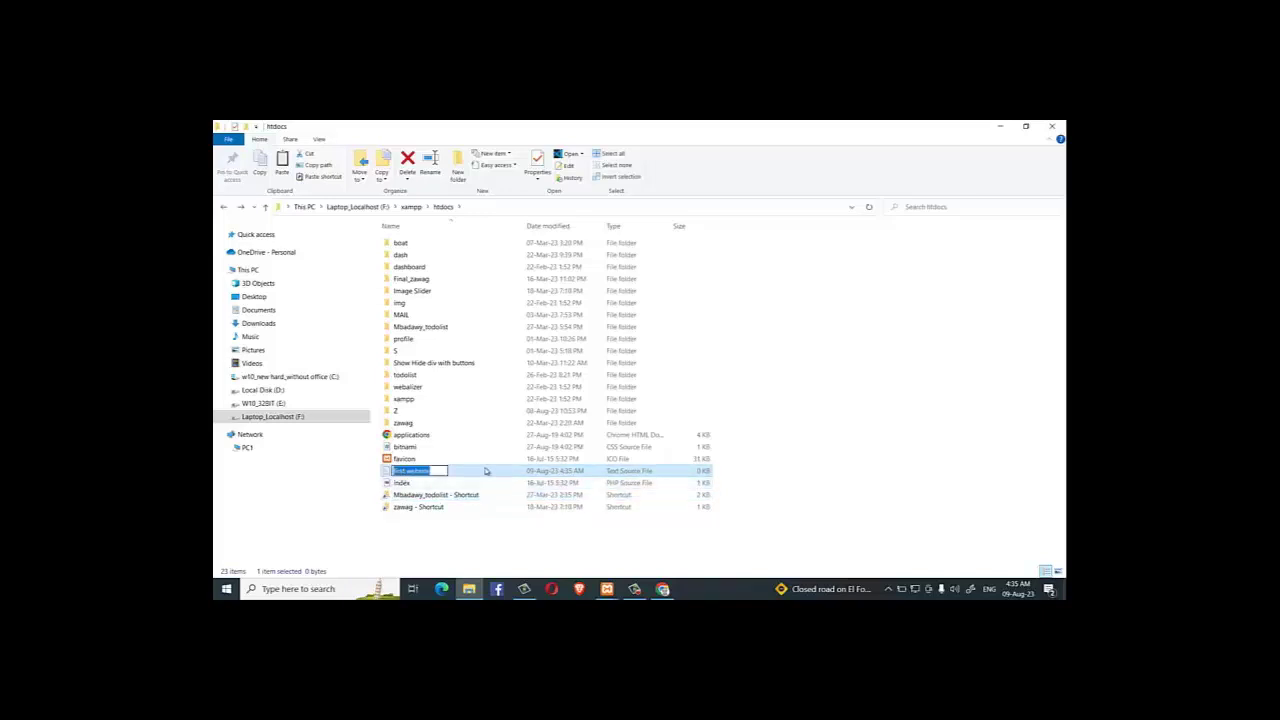
{"action": "left_click", "coordinate": [486, 471]}
{"action": "key", "text": "F2"}
{"action": "left_click", "coordinate": [434, 473]}
{"action": "left_click", "coordinate": [476, 472]}
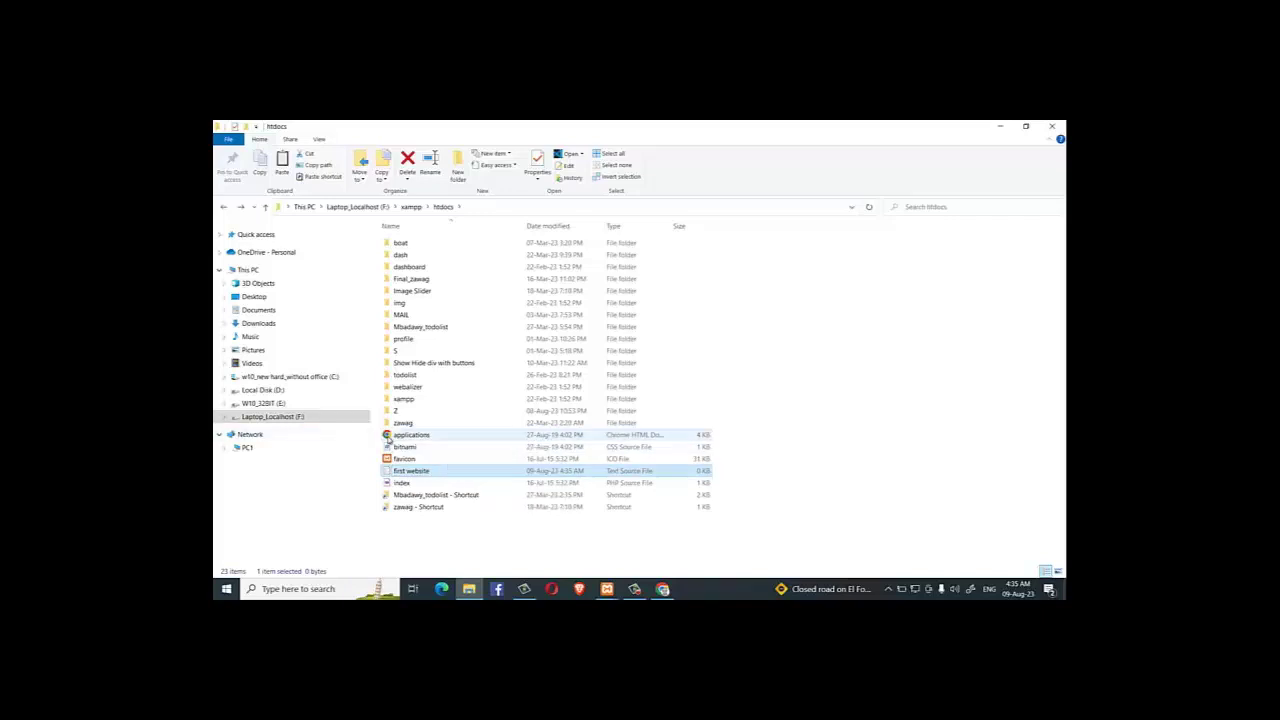
- Open the properties of the first website text file, examine its file type and associated program, and close them without changes
{"action": "right_click", "coordinate": [424, 474]}
{"action": "left_click", "coordinate": [452, 463]}
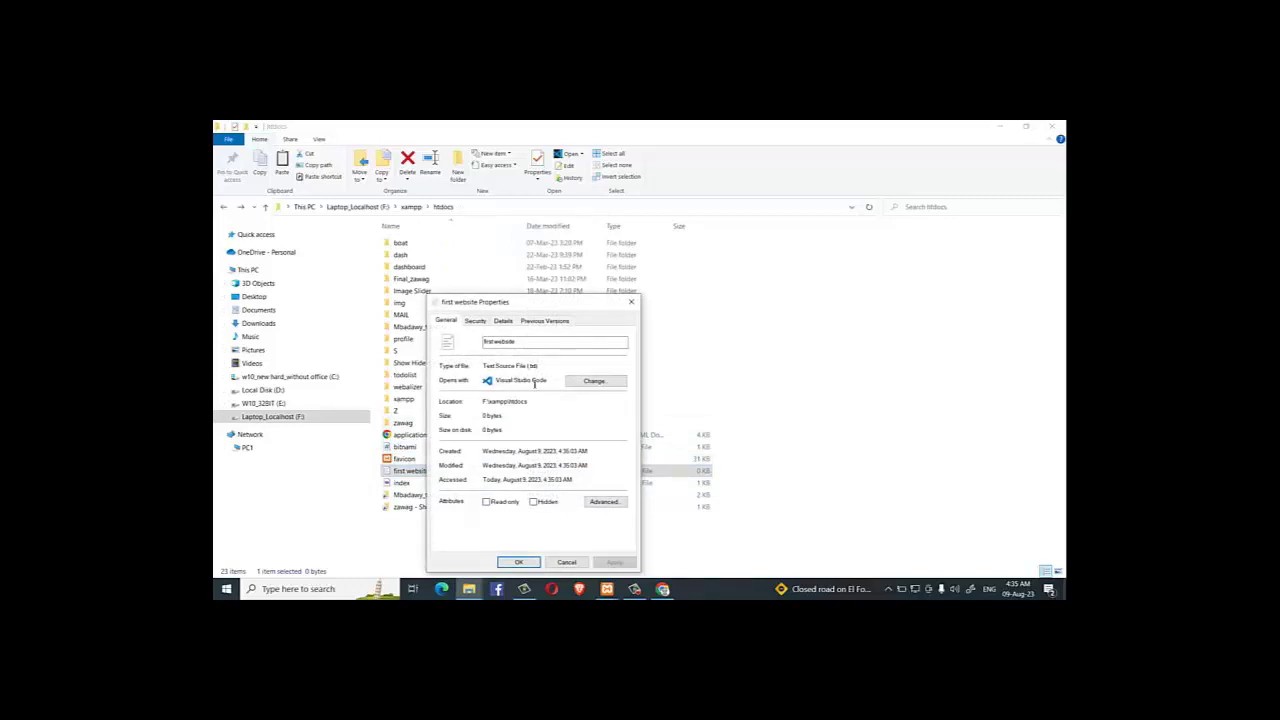
{"action": "left_click", "coordinate": [566, 562]}
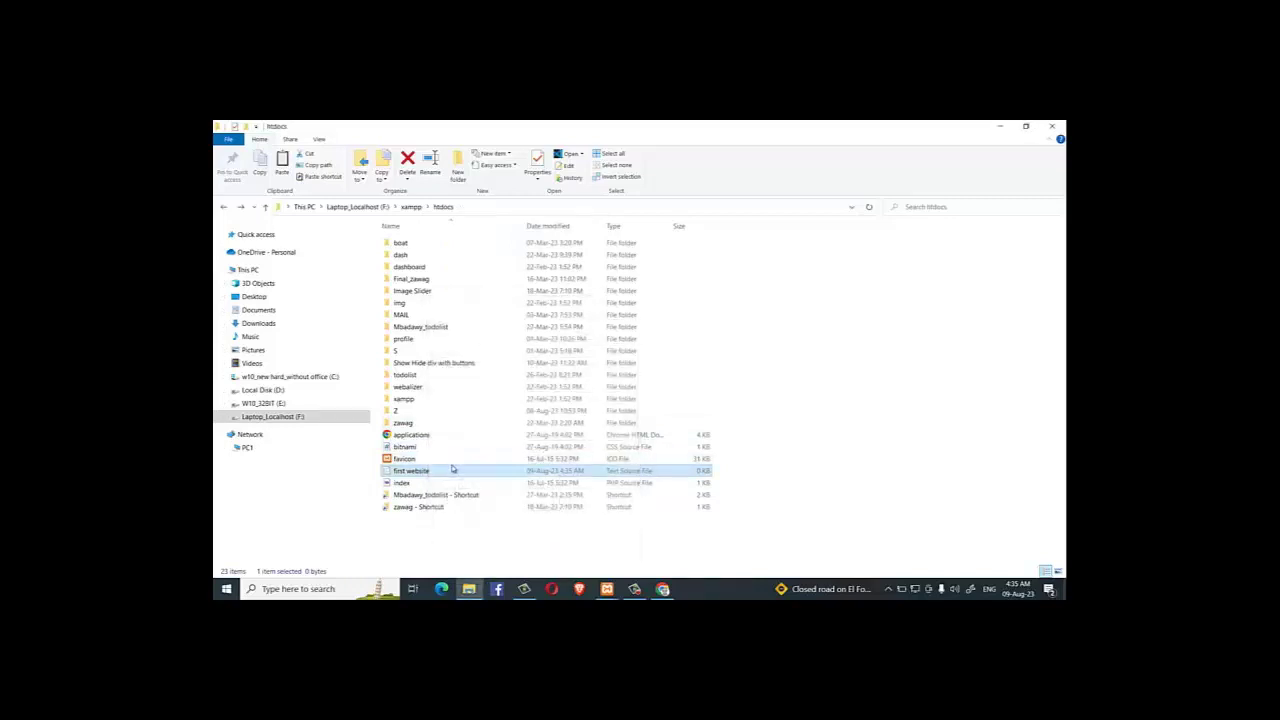
{"action": "left_click", "coordinate": [451, 471]}
{"action": "left_click", "coordinate": [443, 471]}
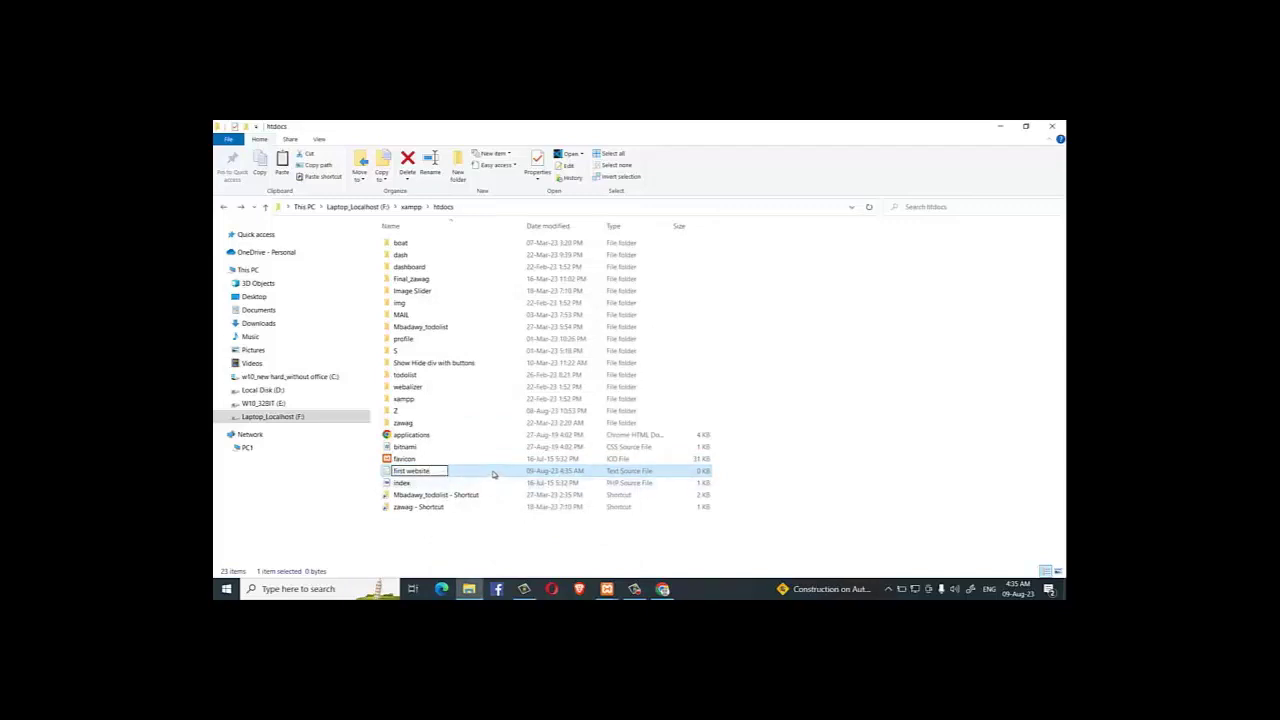
{"action": "left_click", "coordinate": [491, 471]}
{"action": "left_click", "coordinate": [546, 565]}
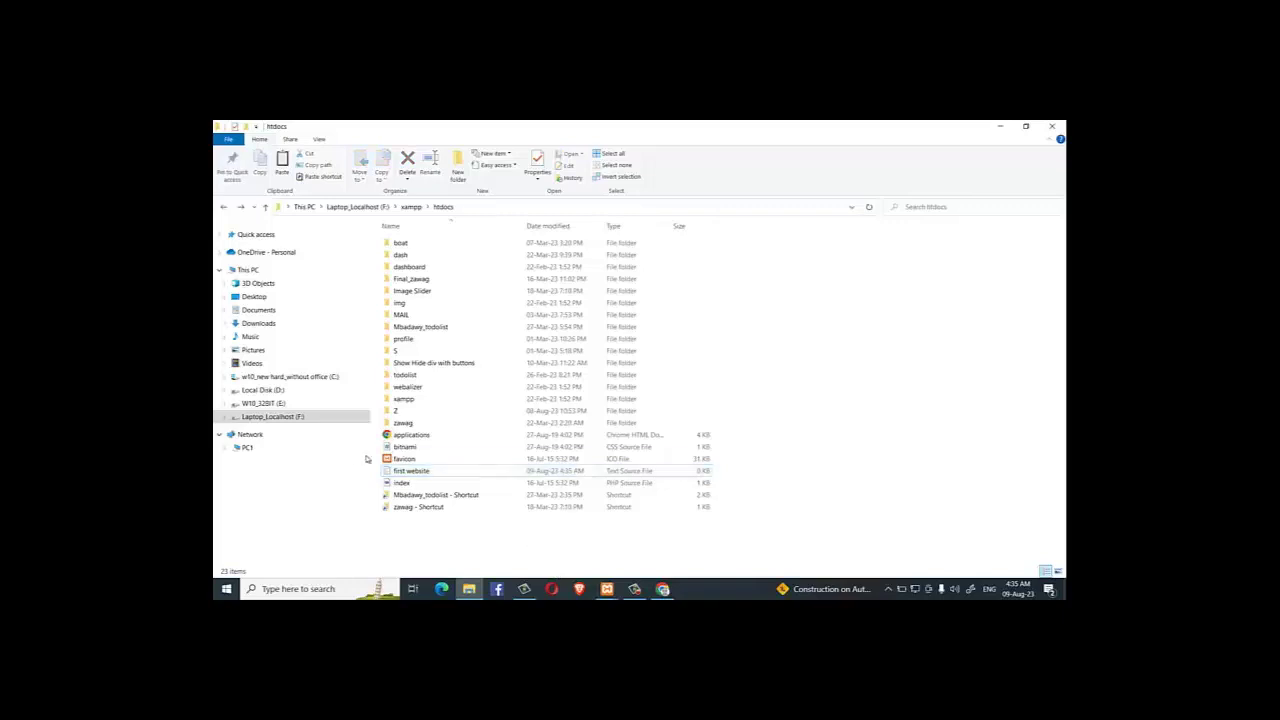
{"action": "left_click", "coordinate": [418, 477]}
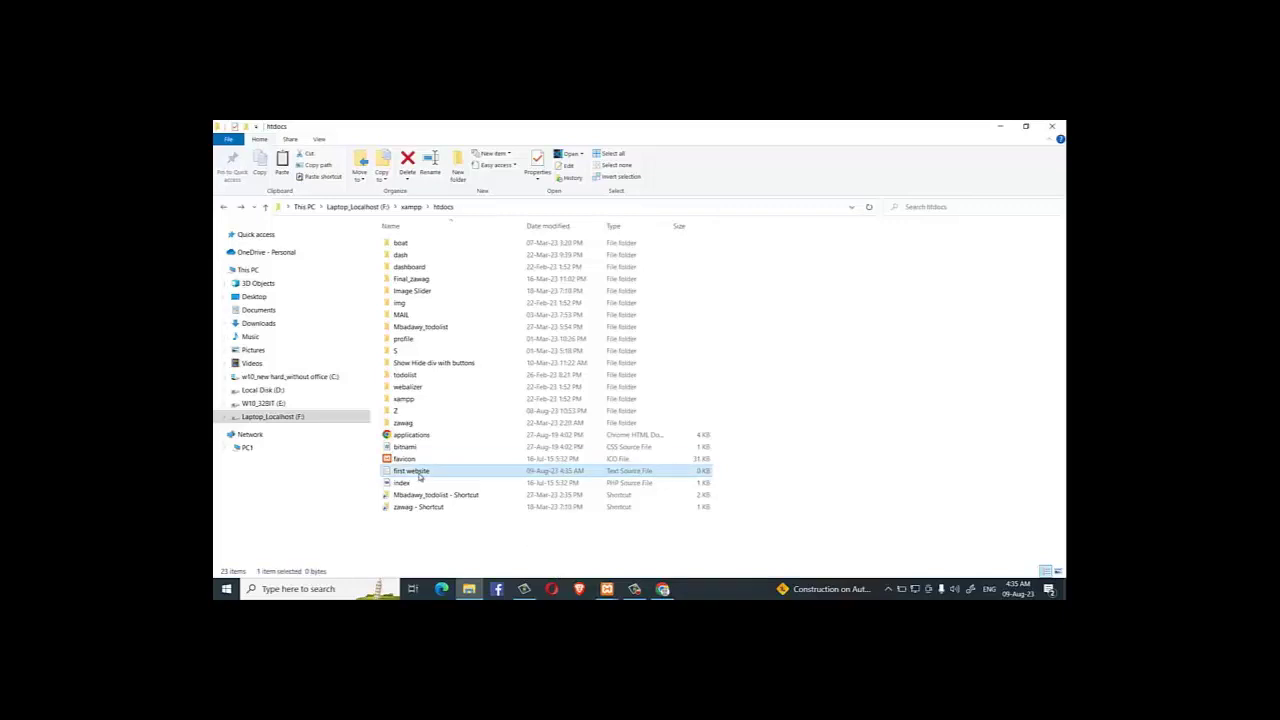
- Create a folder named "FIRST WEBSITE" in htdocs
{"action": "right_click", "coordinate": [435, 534]}
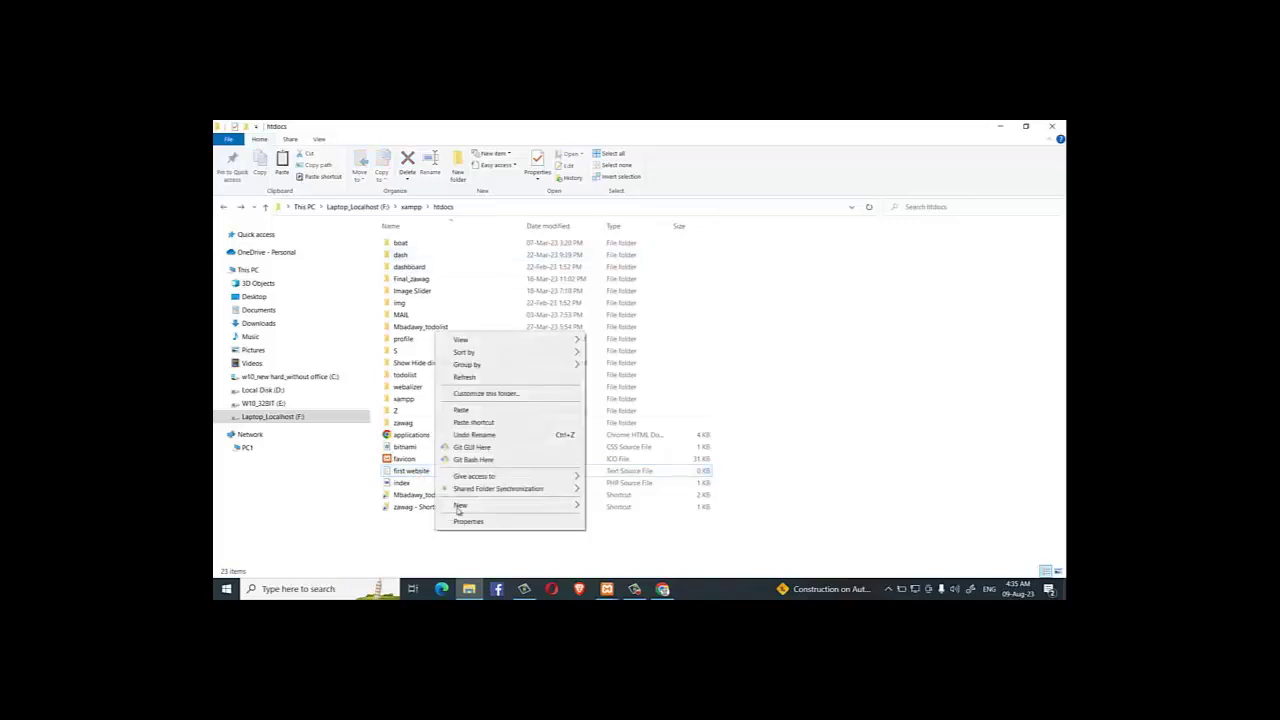
{"action": "mouse_move", "coordinate": [519, 509]}
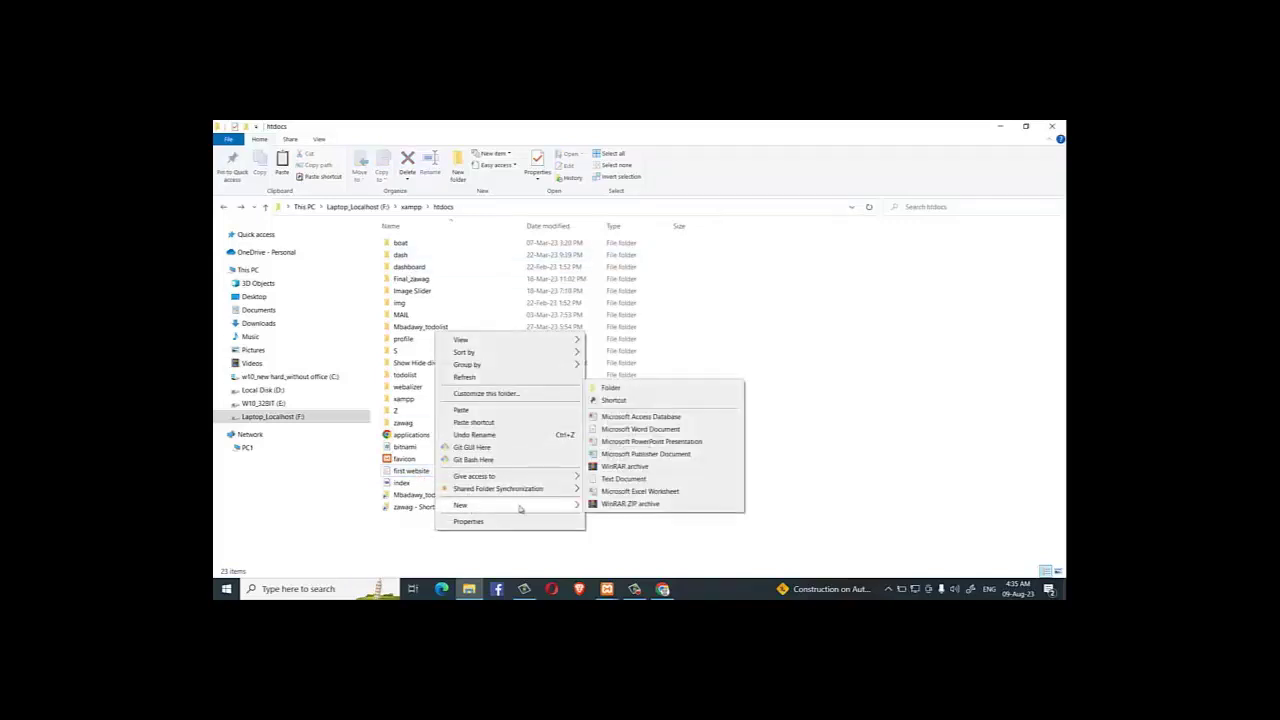
{"action": "left_click", "coordinate": [615, 388]}
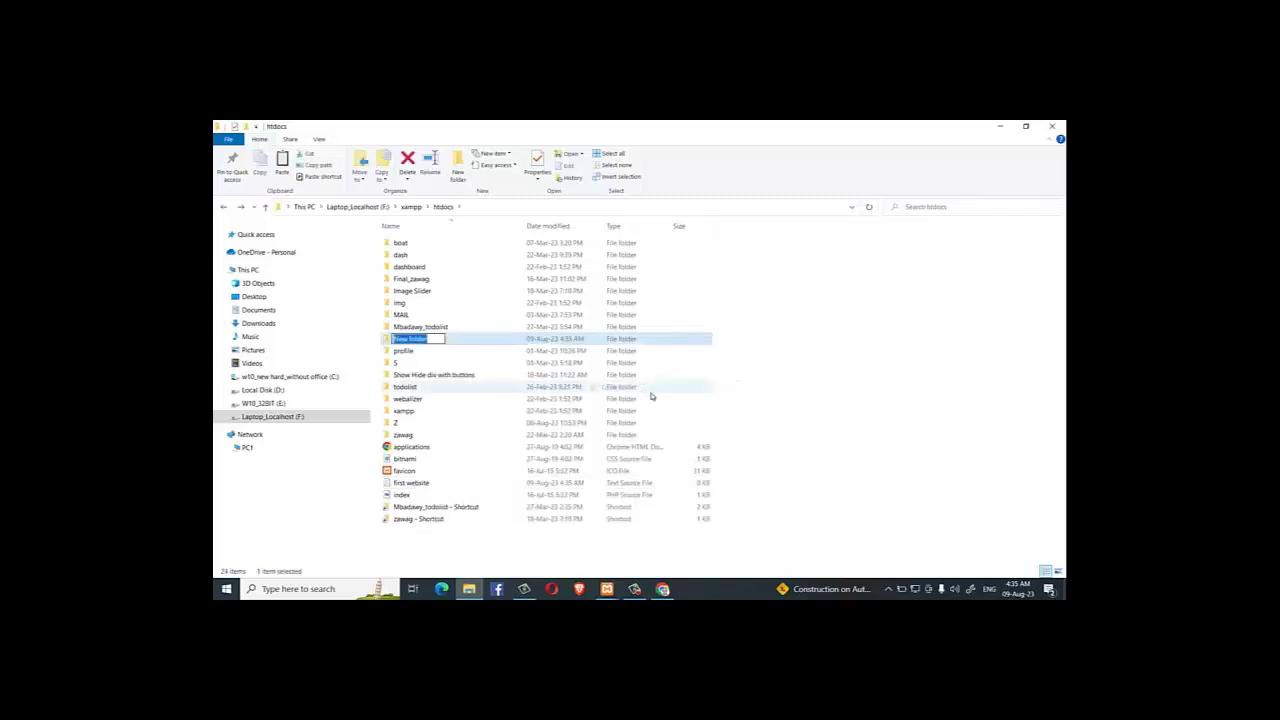
{"action": "type", "text": "FIRST WEBSITE"}
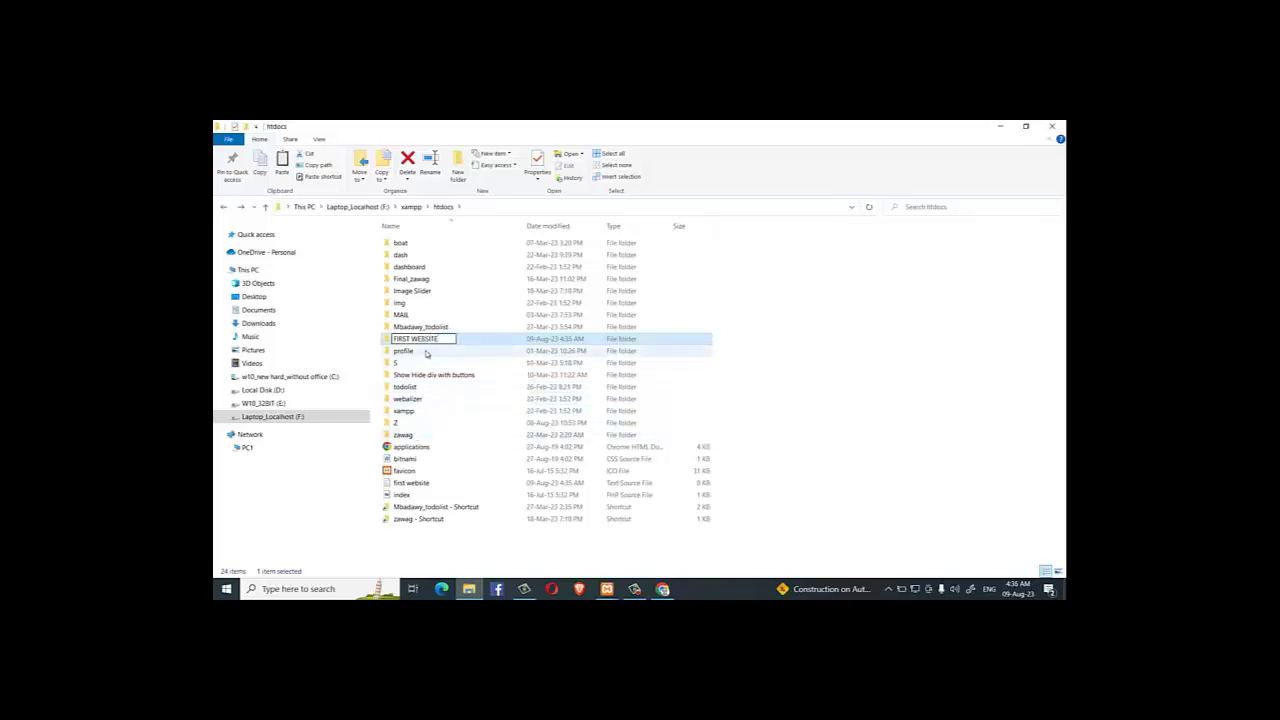
{"action": "key", "text": "Return"}
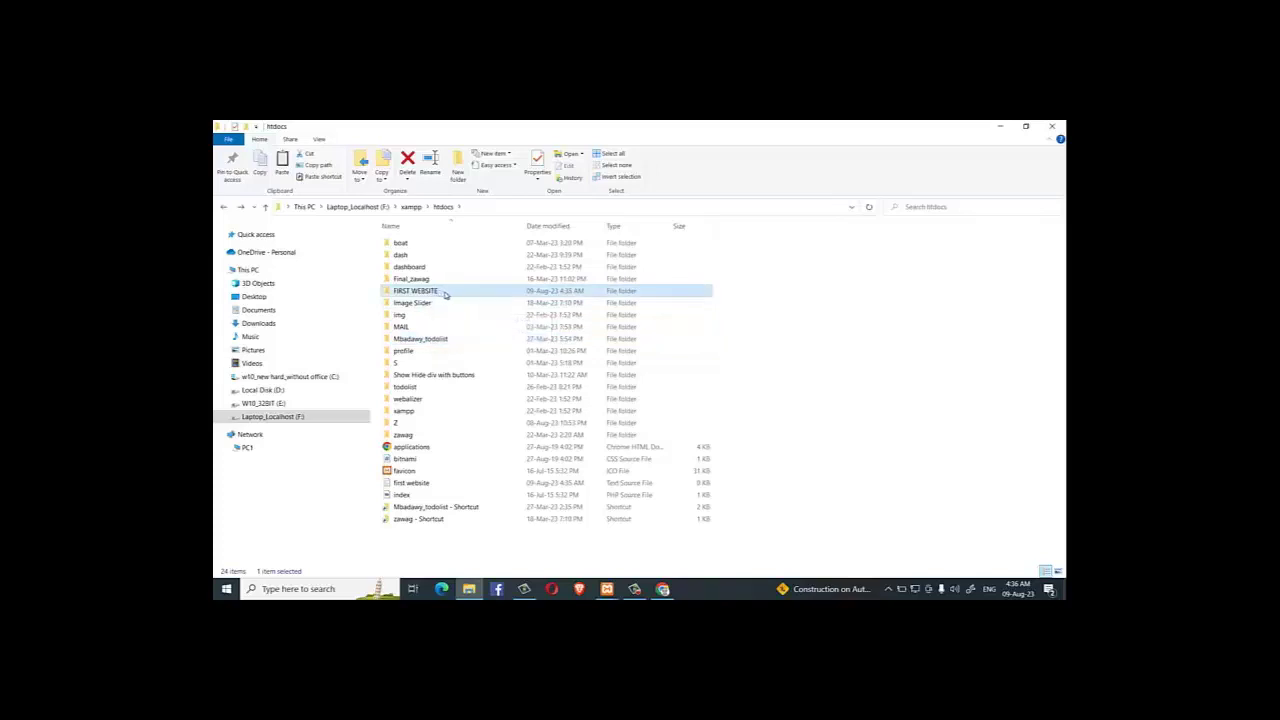
- Move the first website text file into the FIRST WEBSITE folder and open that folder
{"action": "left_click", "coordinate": [431, 484]}
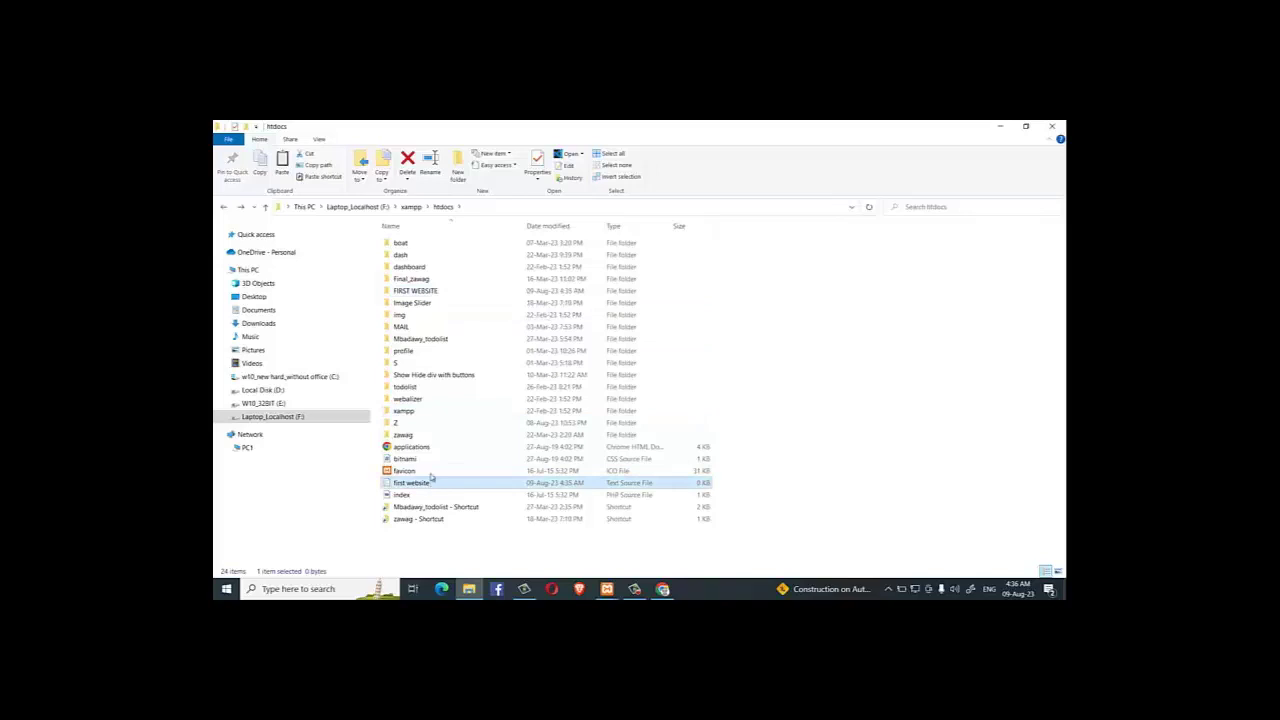
{"action": "left_click_drag", "start_coordinate": [431, 478], "coordinate": [441, 291]}
{"action": "double_click", "coordinate": [441, 291]}
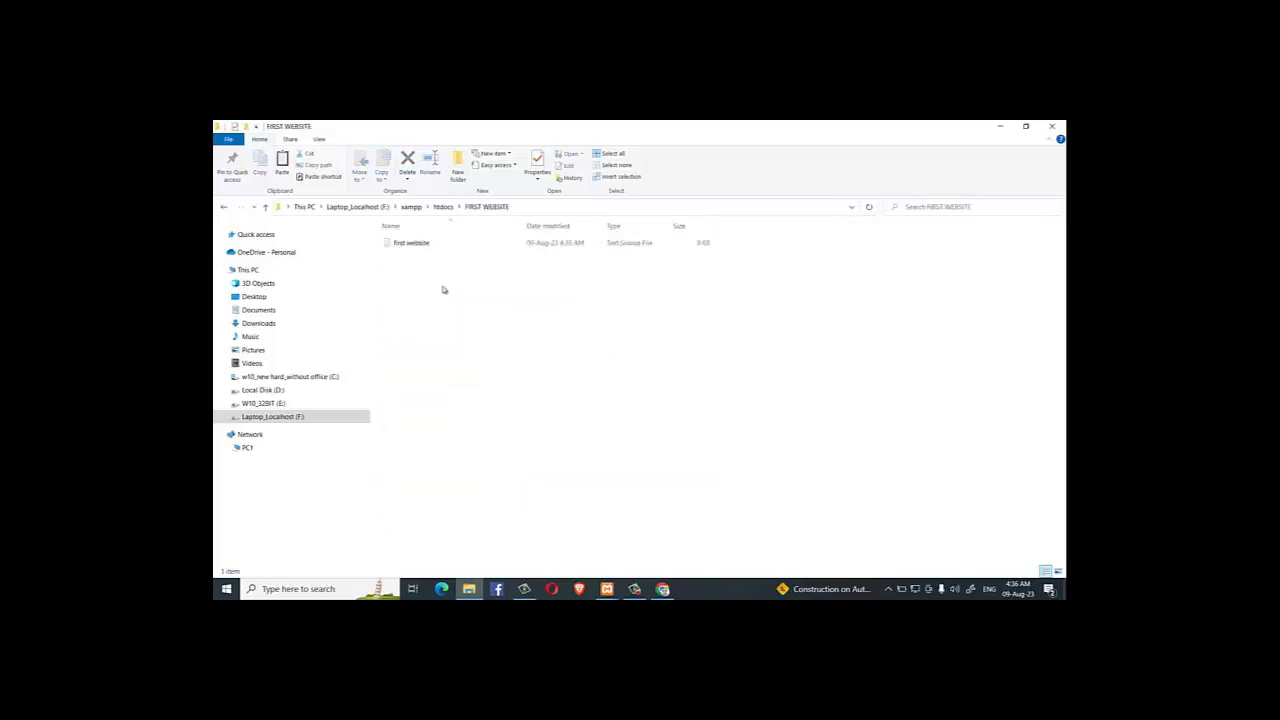
{"action": "left_click", "coordinate": [402, 243]}
{"action": "left_click", "coordinate": [480, 332]}
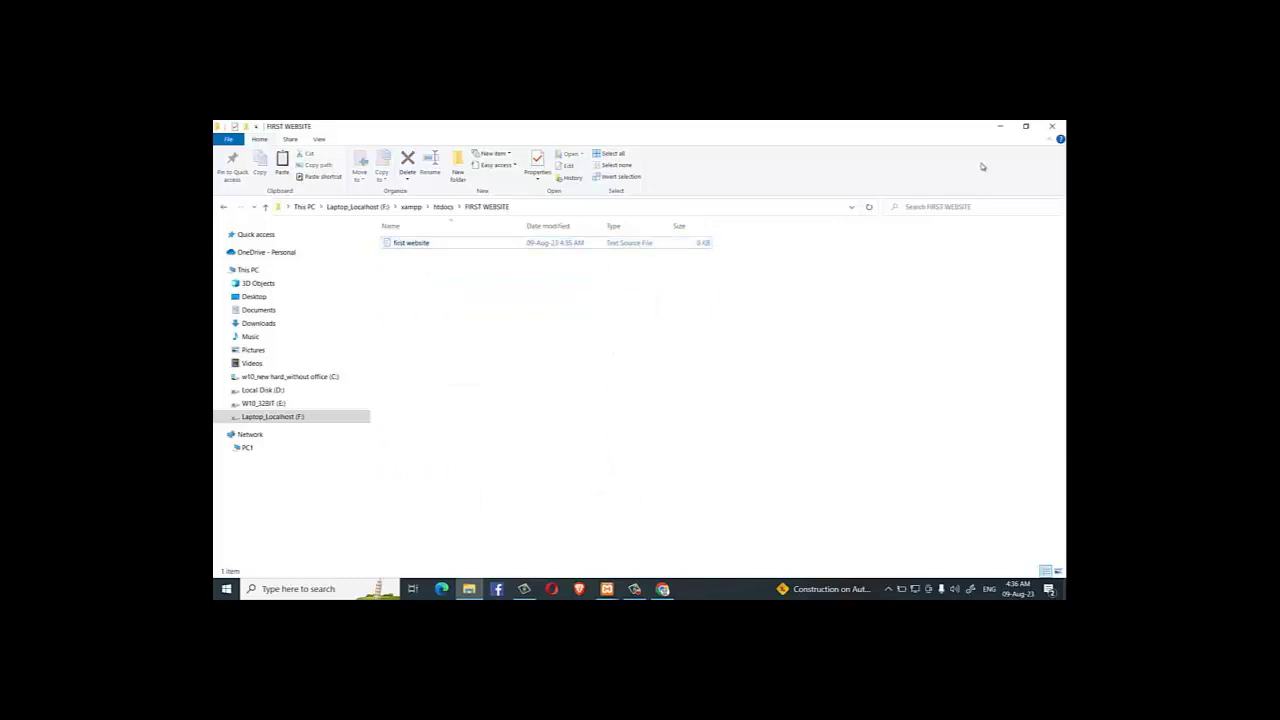
- Minimize File Explorer and the XAMPP Control Panel to clear the desktop
{"action": "left_click", "coordinate": [1000, 126]}
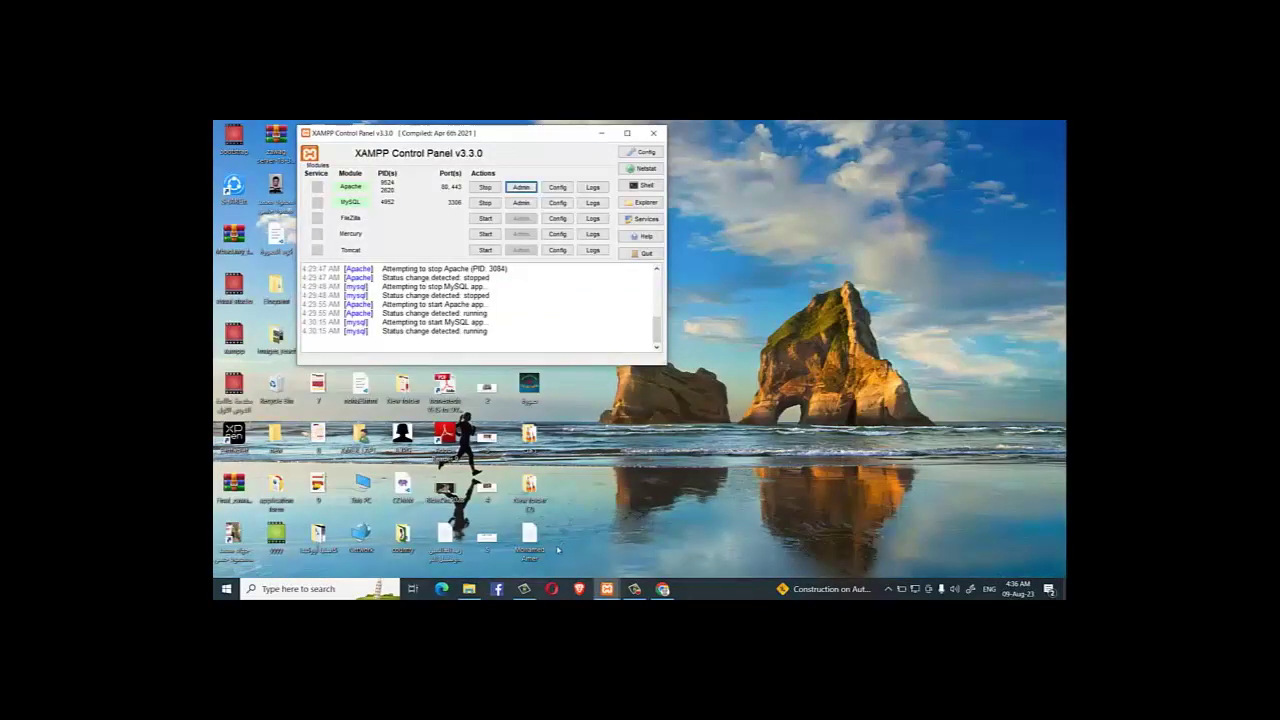
{"action": "mouse_move", "coordinate": [530, 589]}
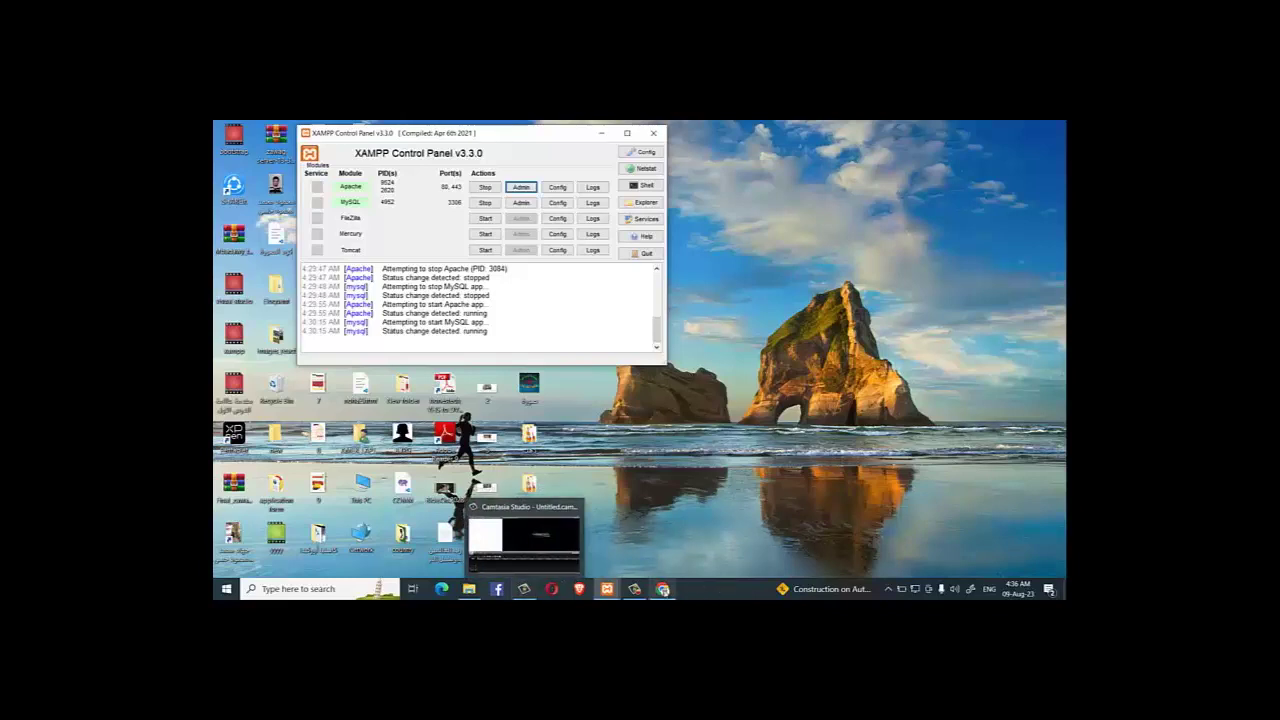
{"action": "mouse_move", "coordinate": [662, 589]}
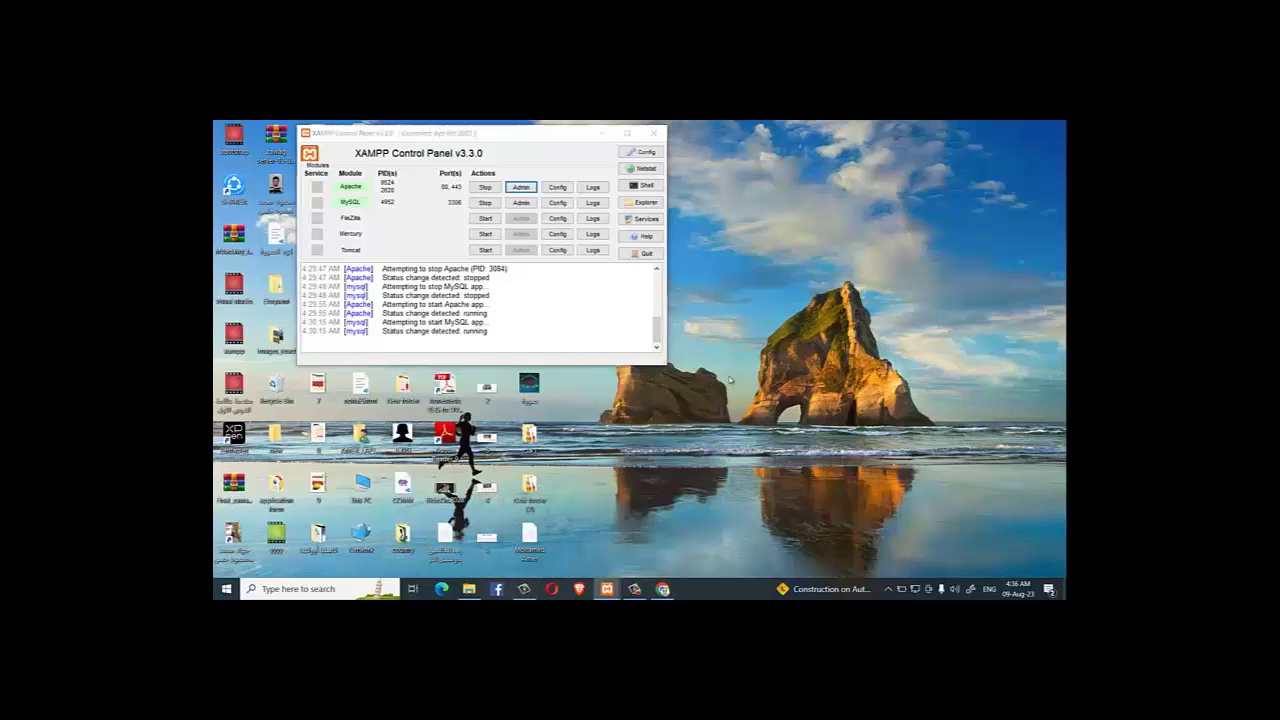
{"action": "left_click_drag", "start_coordinate": [543, 134], "coordinate": [464, 132]}
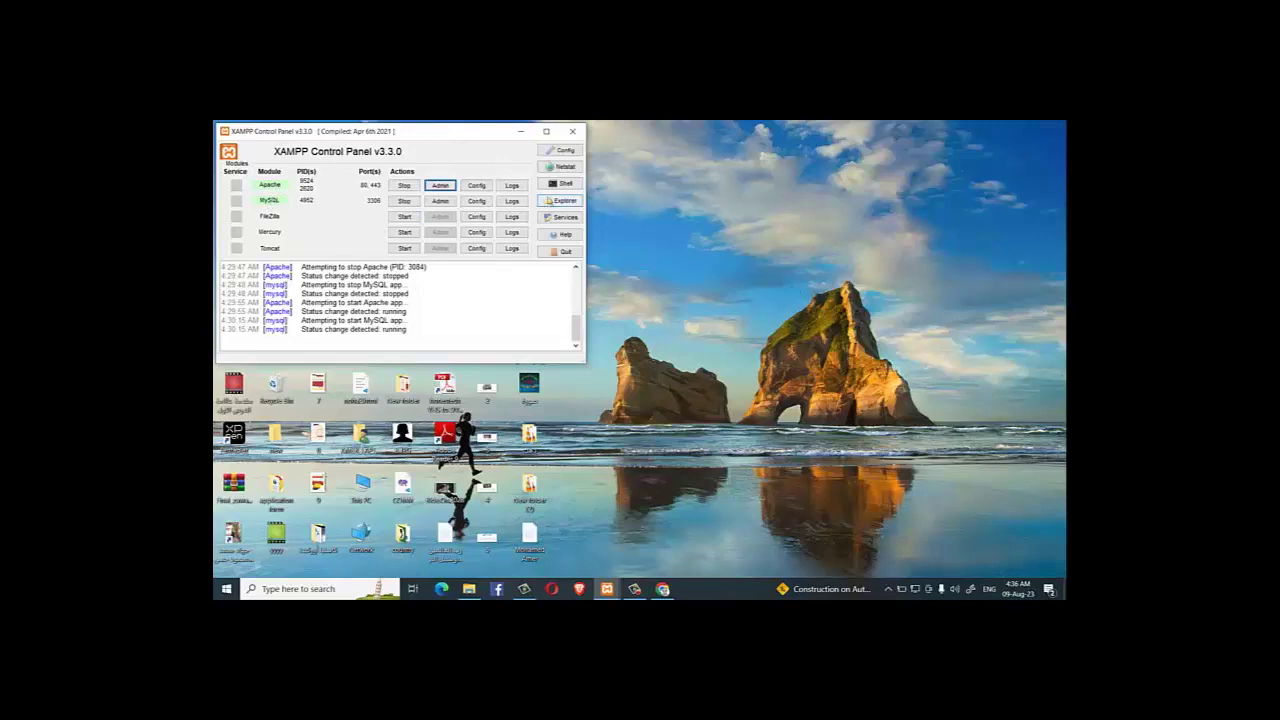
{"action": "left_click", "coordinate": [520, 131]}
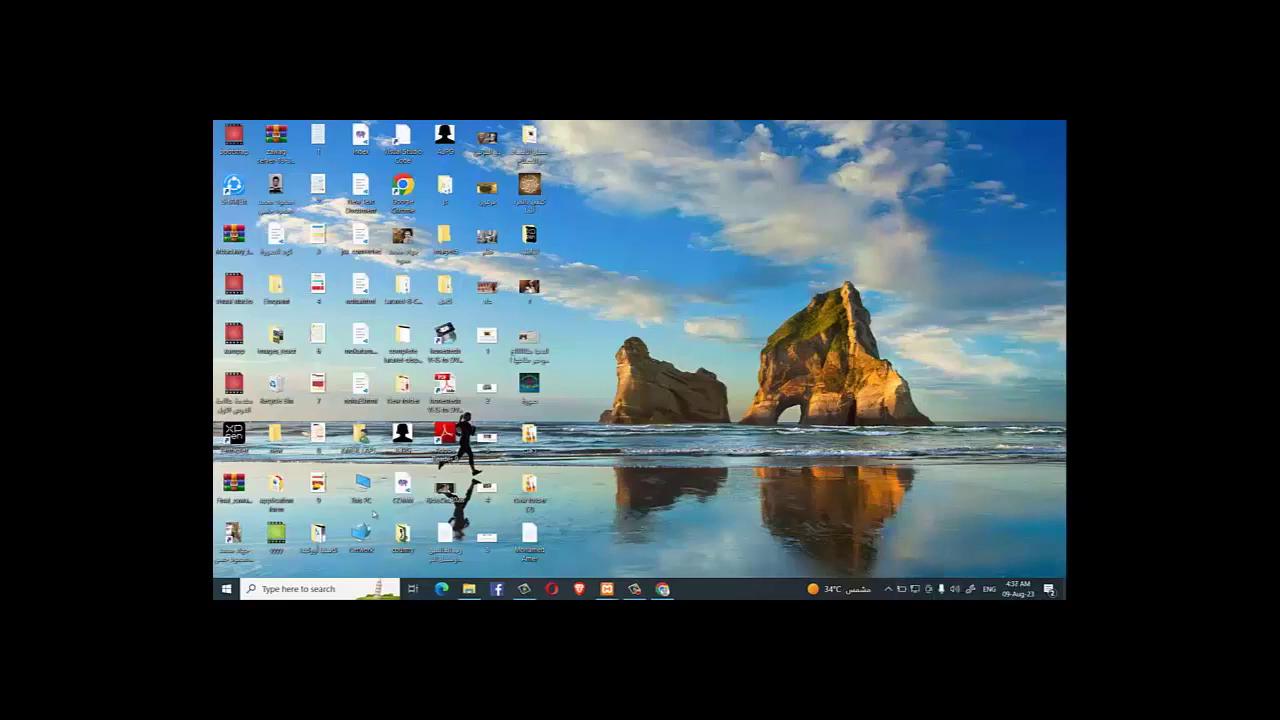
- Search Windows for "VS" and launch Visual Studio Code
{"action": "left_click", "coordinate": [337, 590]}
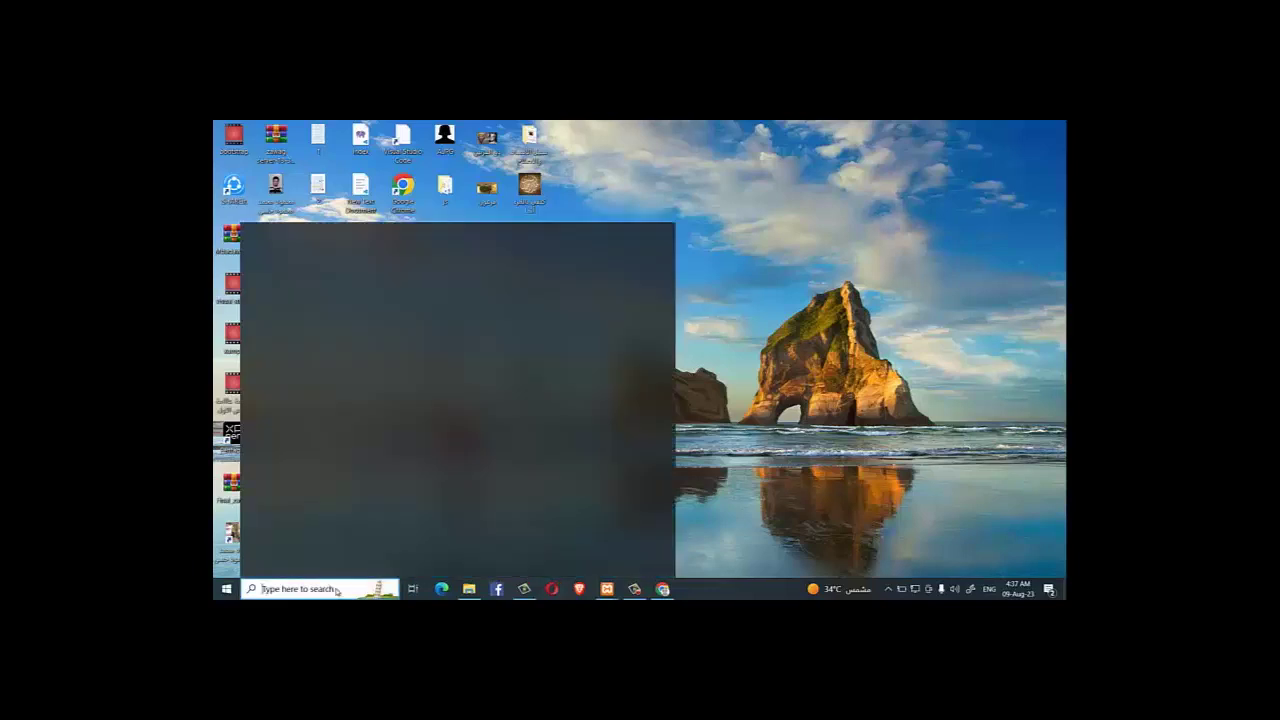
{"action": "type", "text": "Vs"}
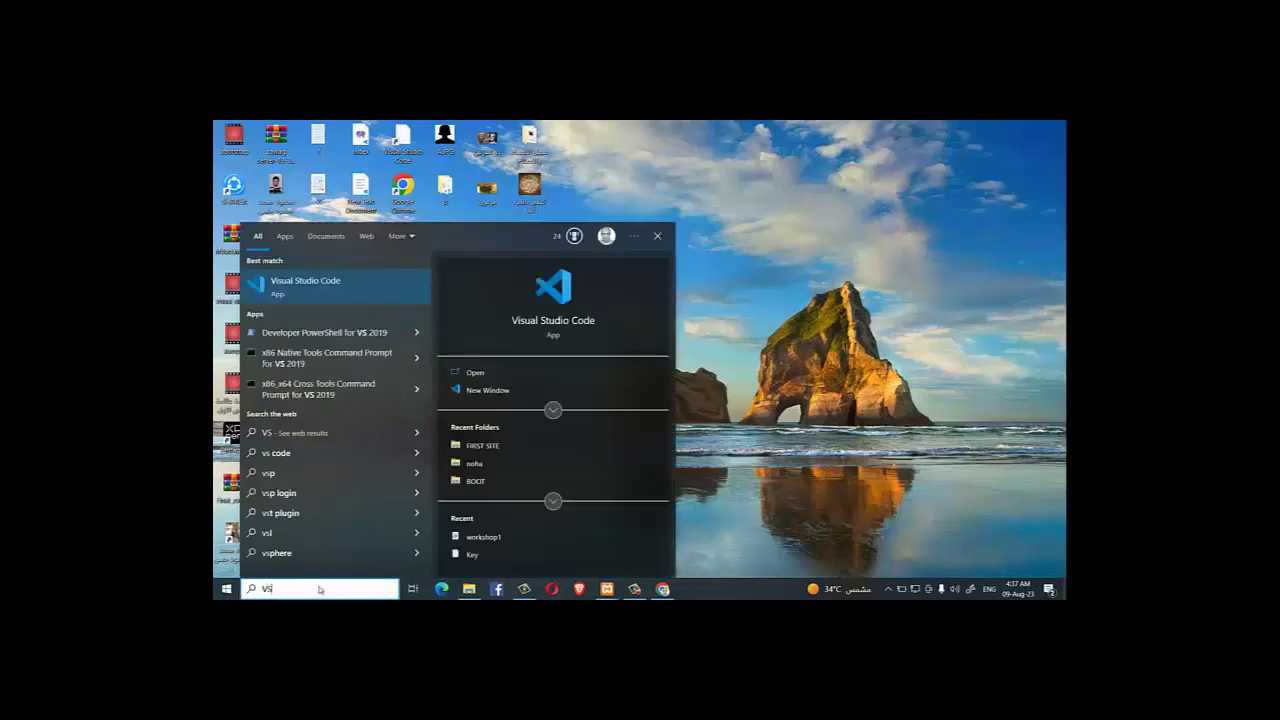
{"action": "left_click", "coordinate": [262, 287]}
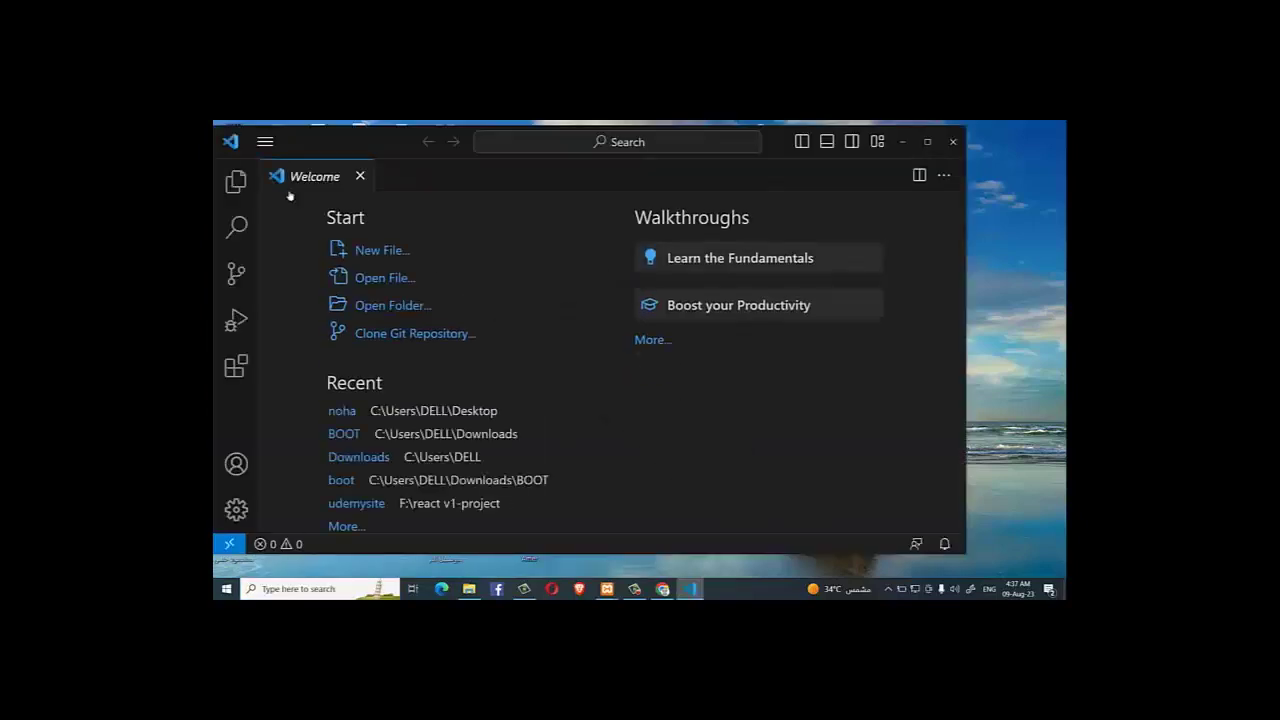
- Open the FIRST WEBSITE folder from xampp\htdocs on drive F as the project and open its first website.txt file
{"action": "left_click", "coordinate": [236, 183]}
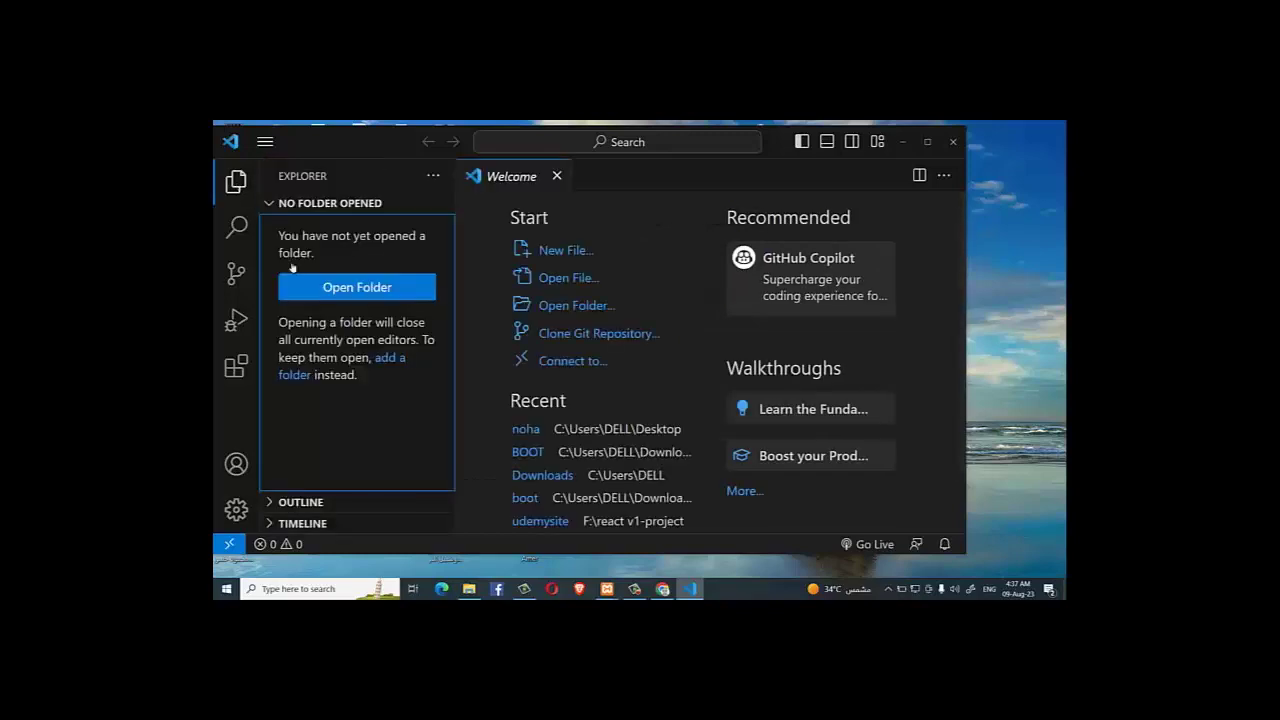
{"action": "left_click", "coordinate": [329, 288]}
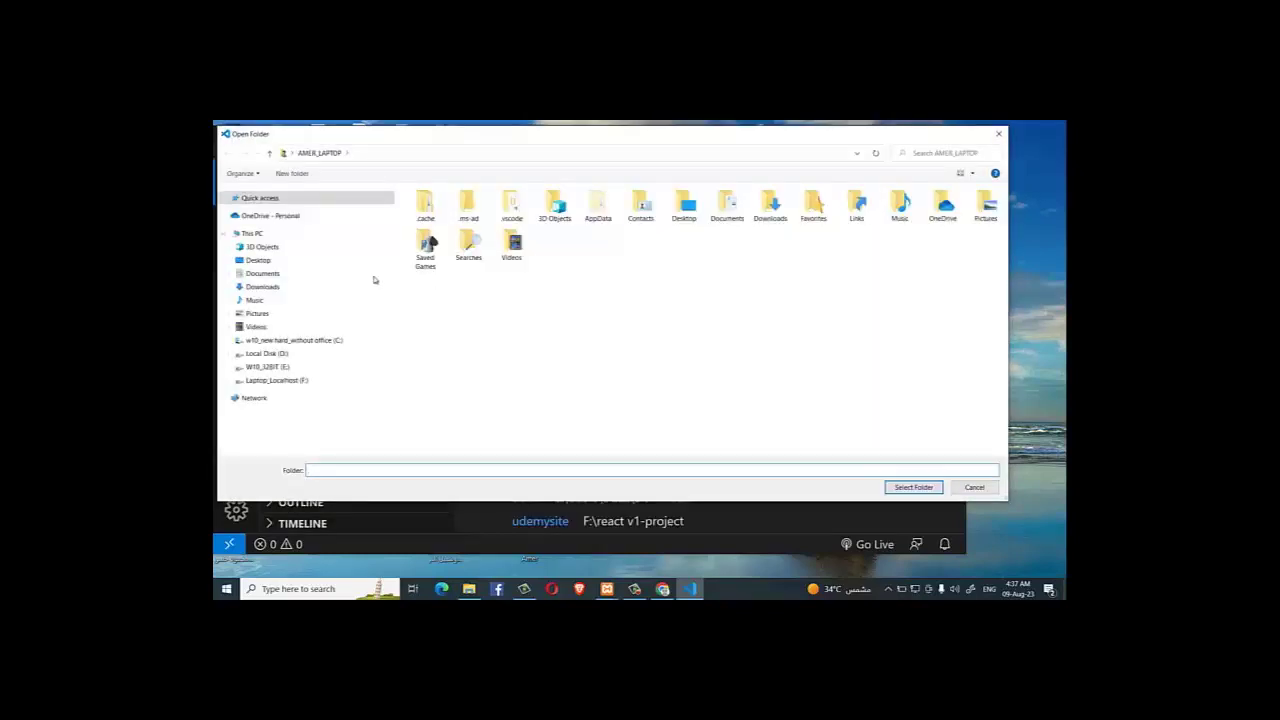
{"action": "left_click", "coordinate": [285, 379]}
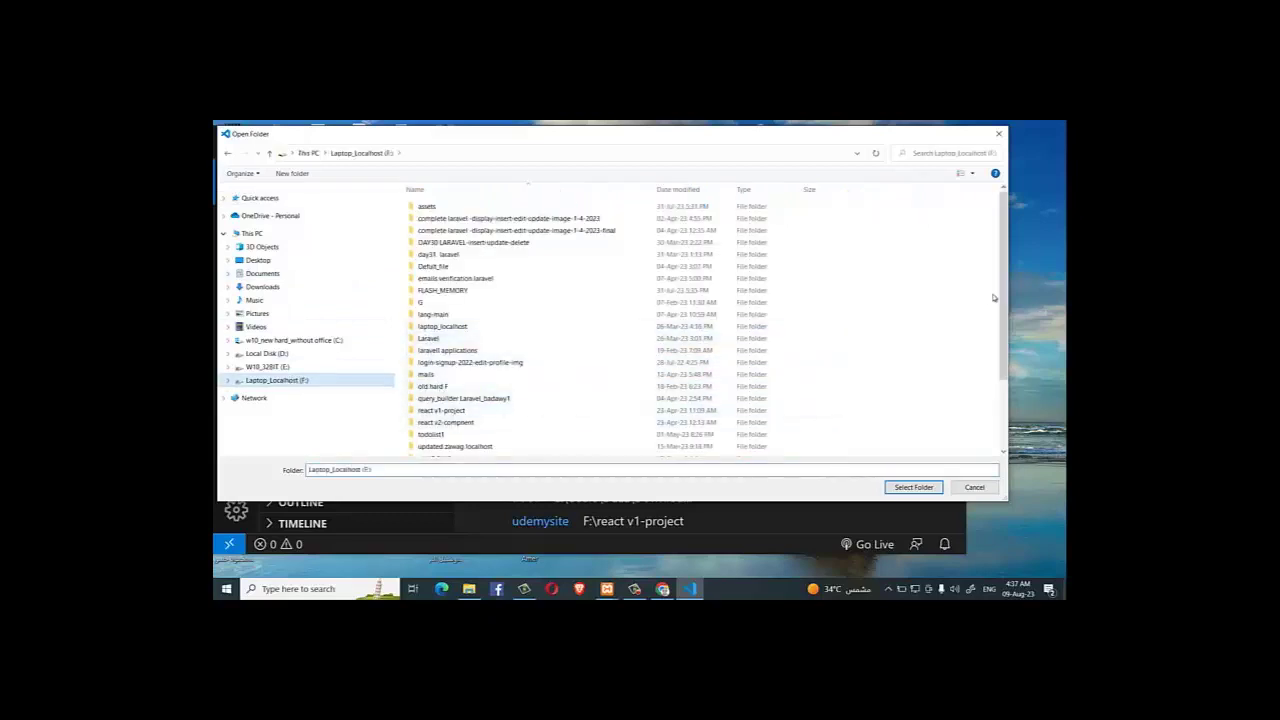
{"action": "left_click_drag", "start_coordinate": [1004, 300], "coordinate": [1008, 378]}
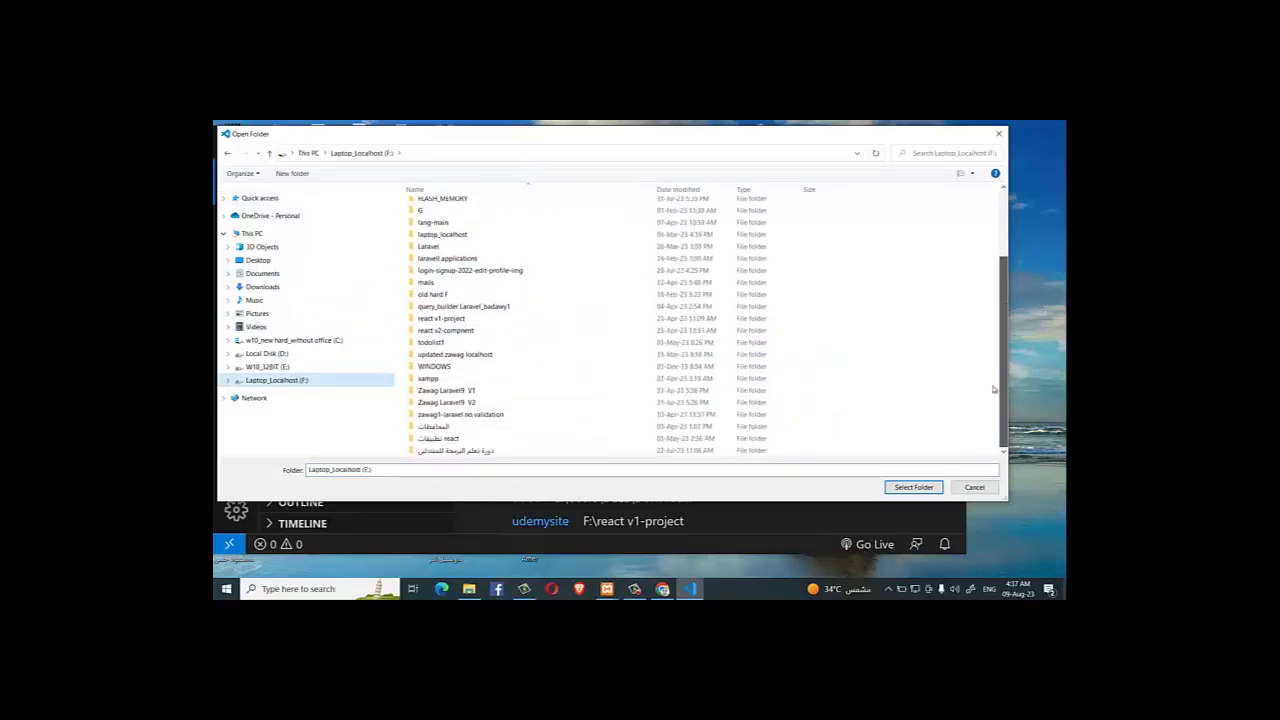
{"action": "double_click", "coordinate": [493, 379]}
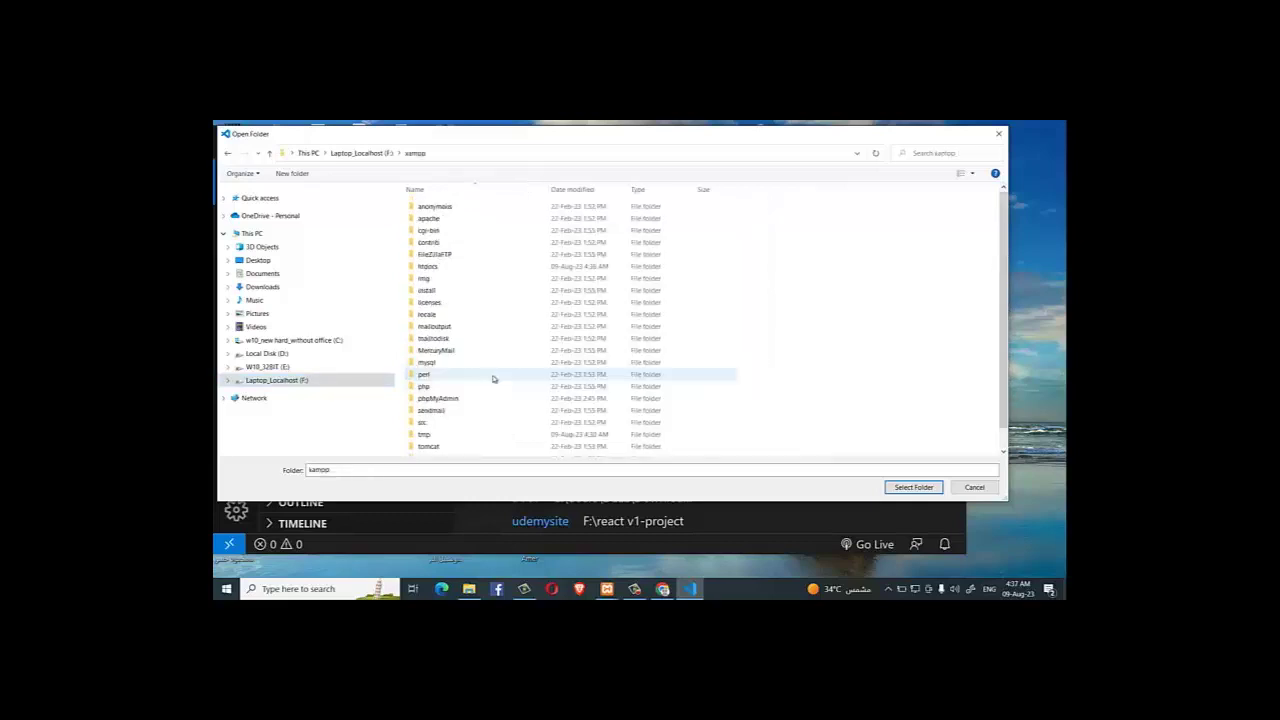
{"action": "double_click", "coordinate": [437, 268]}
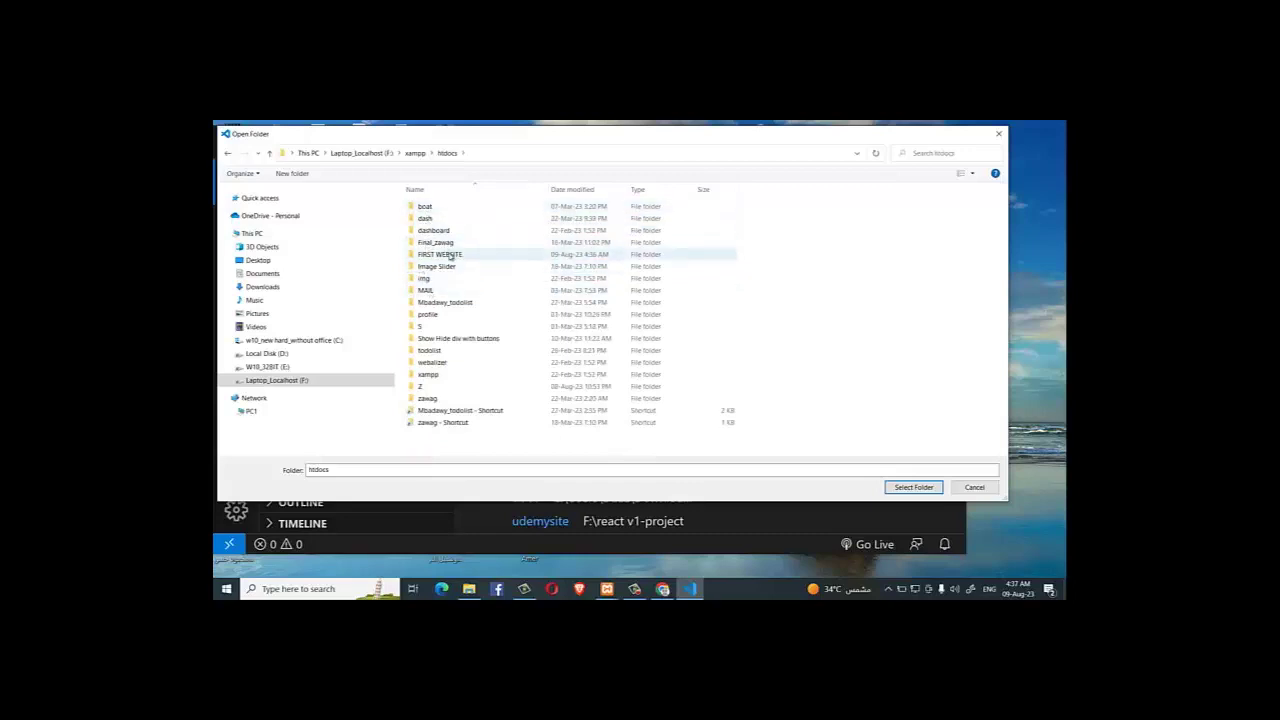
{"action": "left_click", "coordinate": [476, 255]}
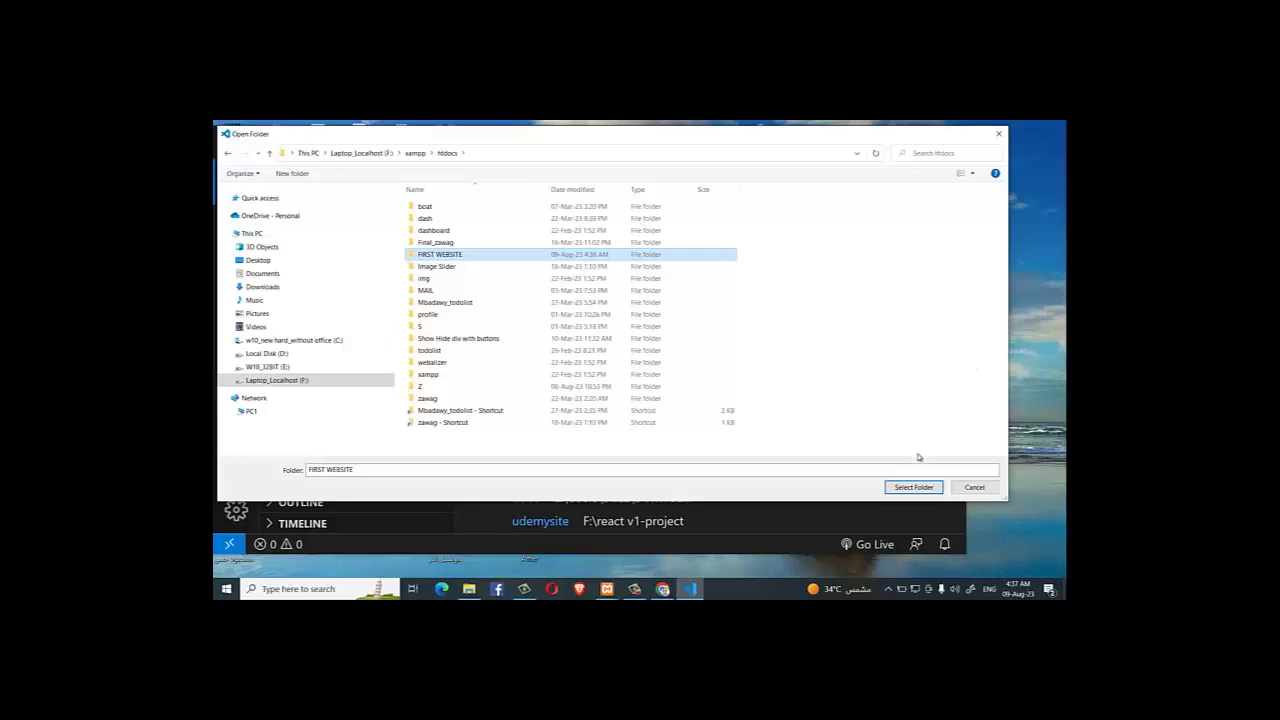
{"action": "left_click", "coordinate": [910, 488]}
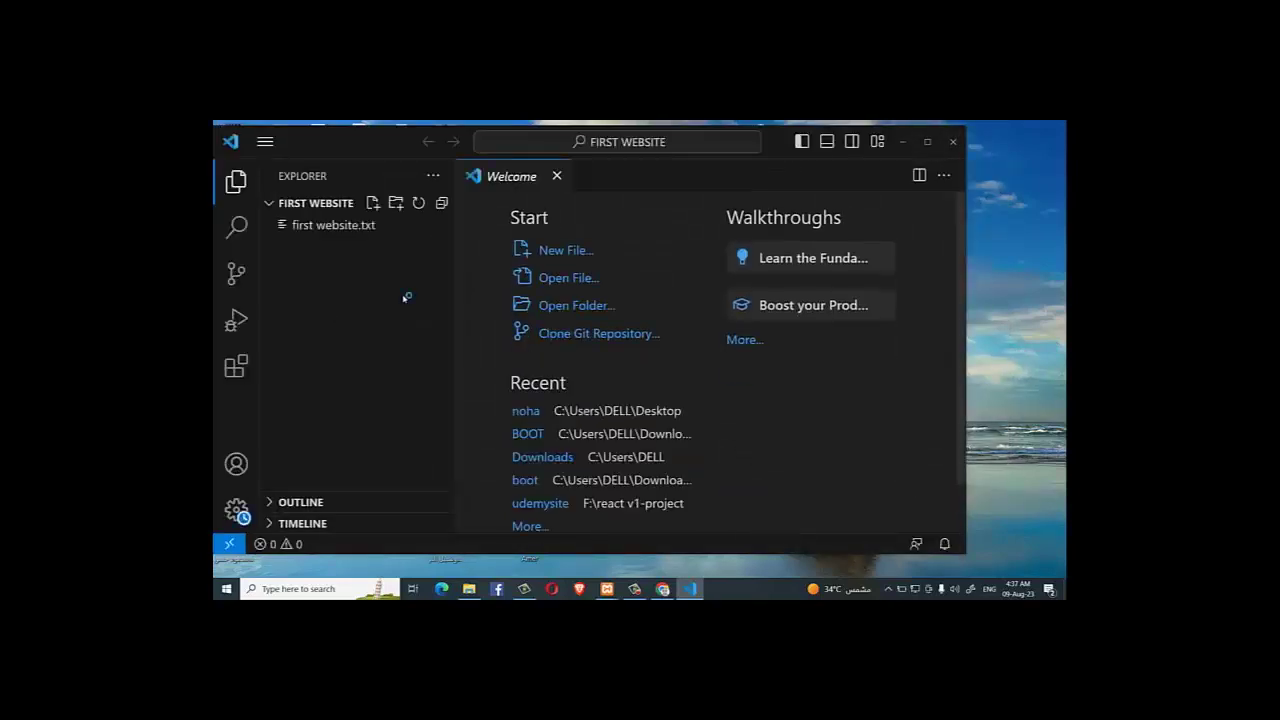
{"action": "left_click", "coordinate": [316, 227]}
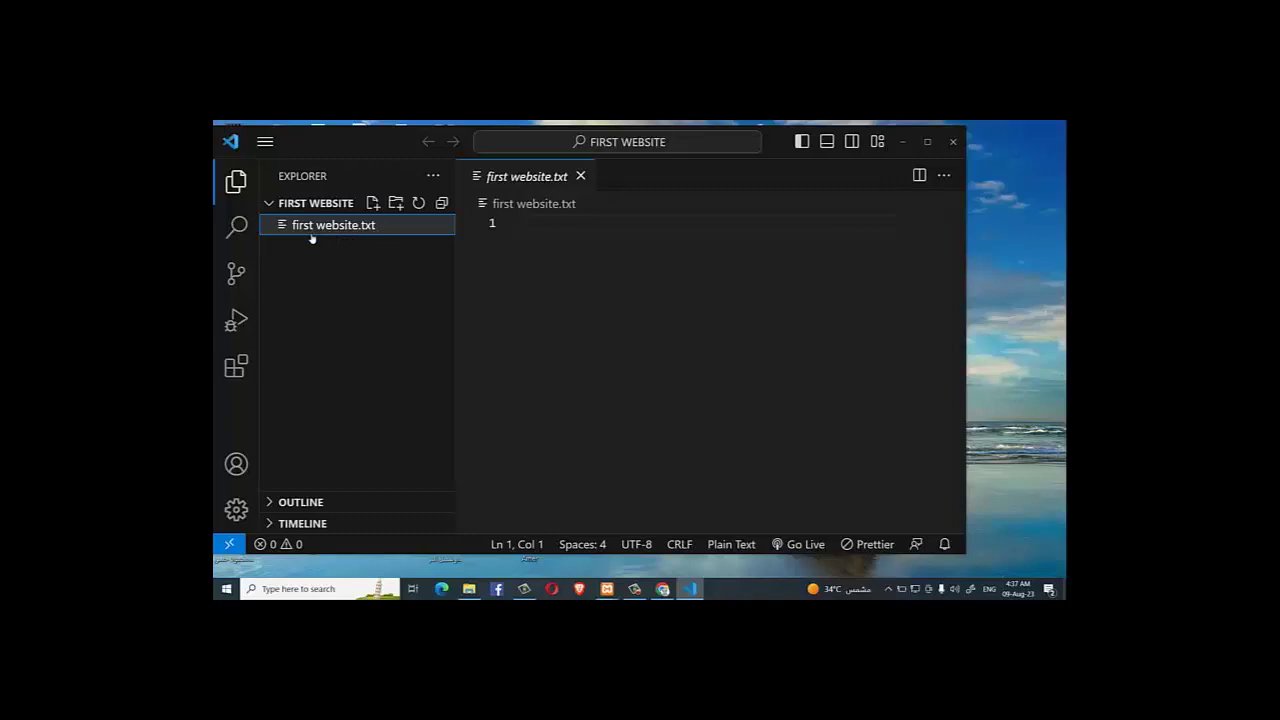
{"action": "right_click", "coordinate": [371, 228]}
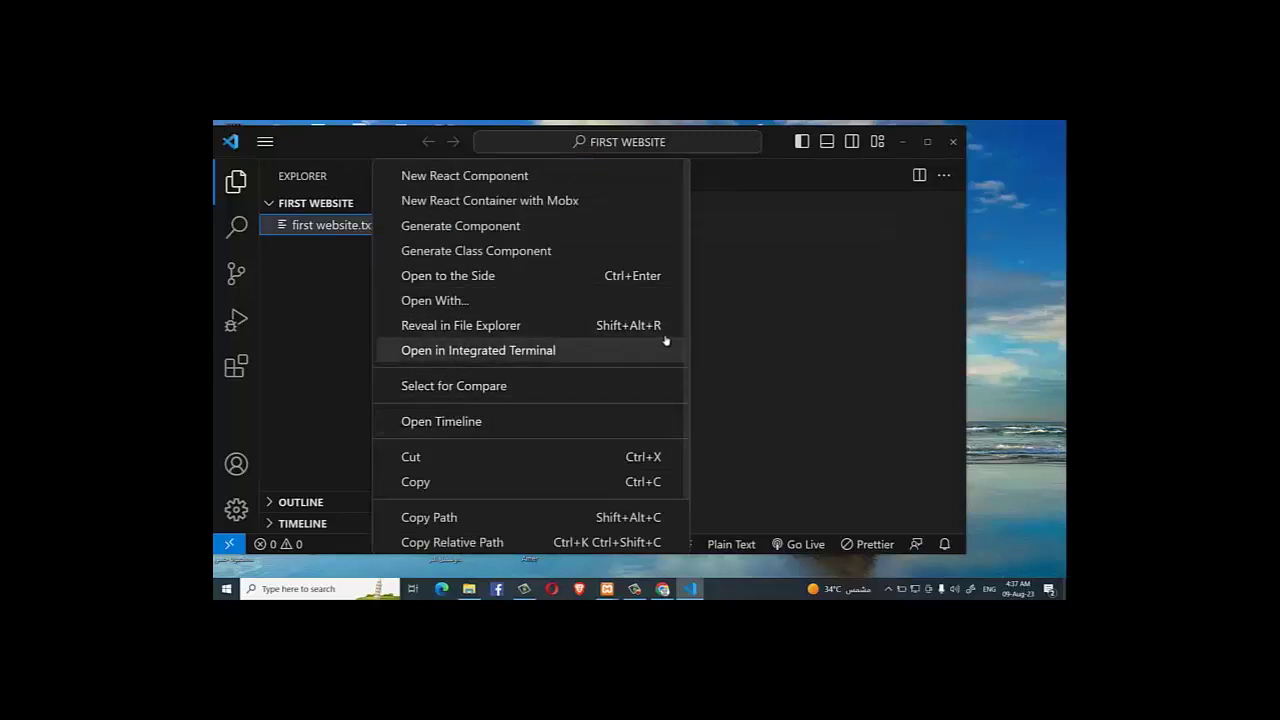
{"action": "left_click", "coordinate": [307, 224]}
{"action": "right_click", "coordinate": [307, 230]}
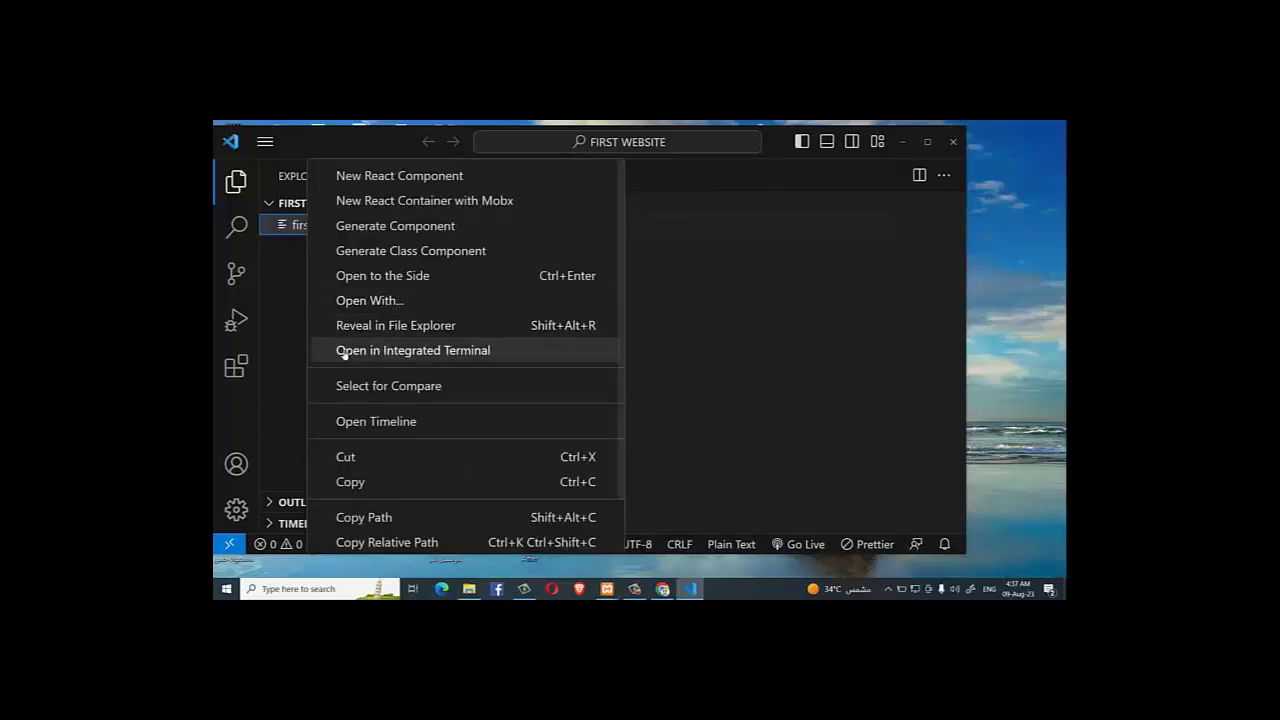
{"action": "left_click", "coordinate": [847, 290]}
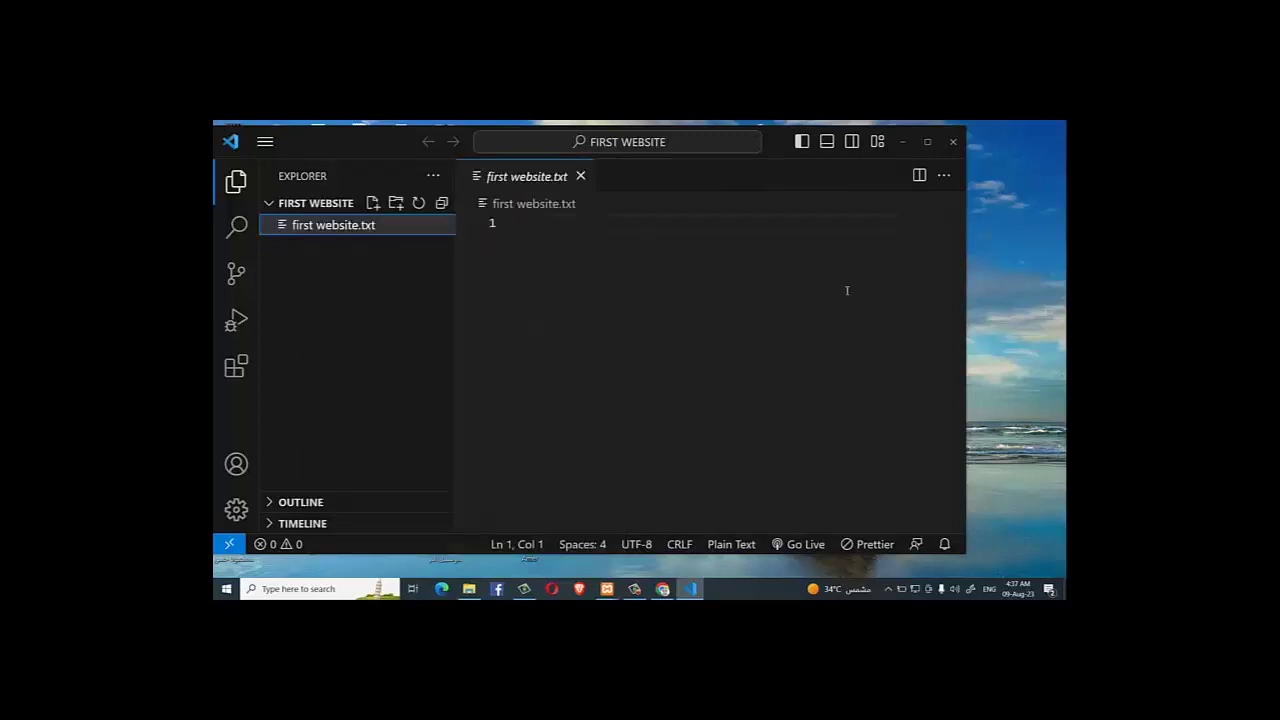
- Maximize the editor window and rename first website.txt to first website.HTML
{"action": "left_click", "coordinate": [928, 141]}
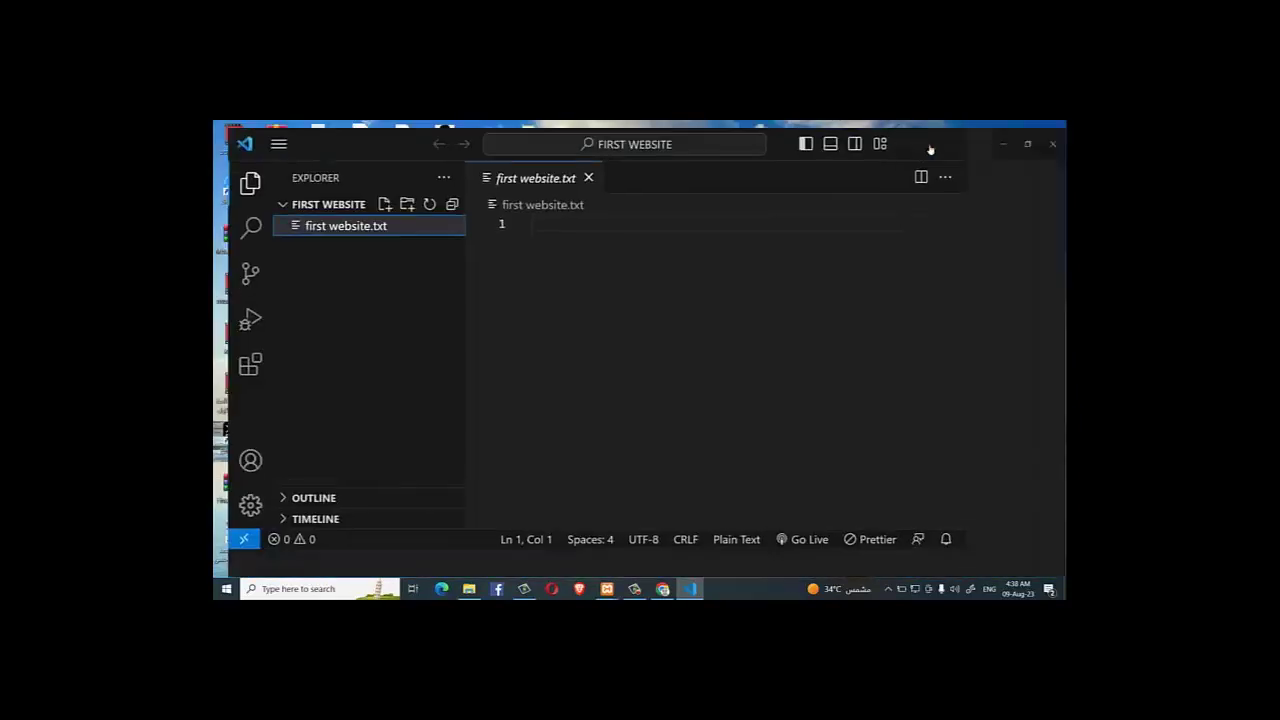
{"action": "right_click", "coordinate": [348, 226]}
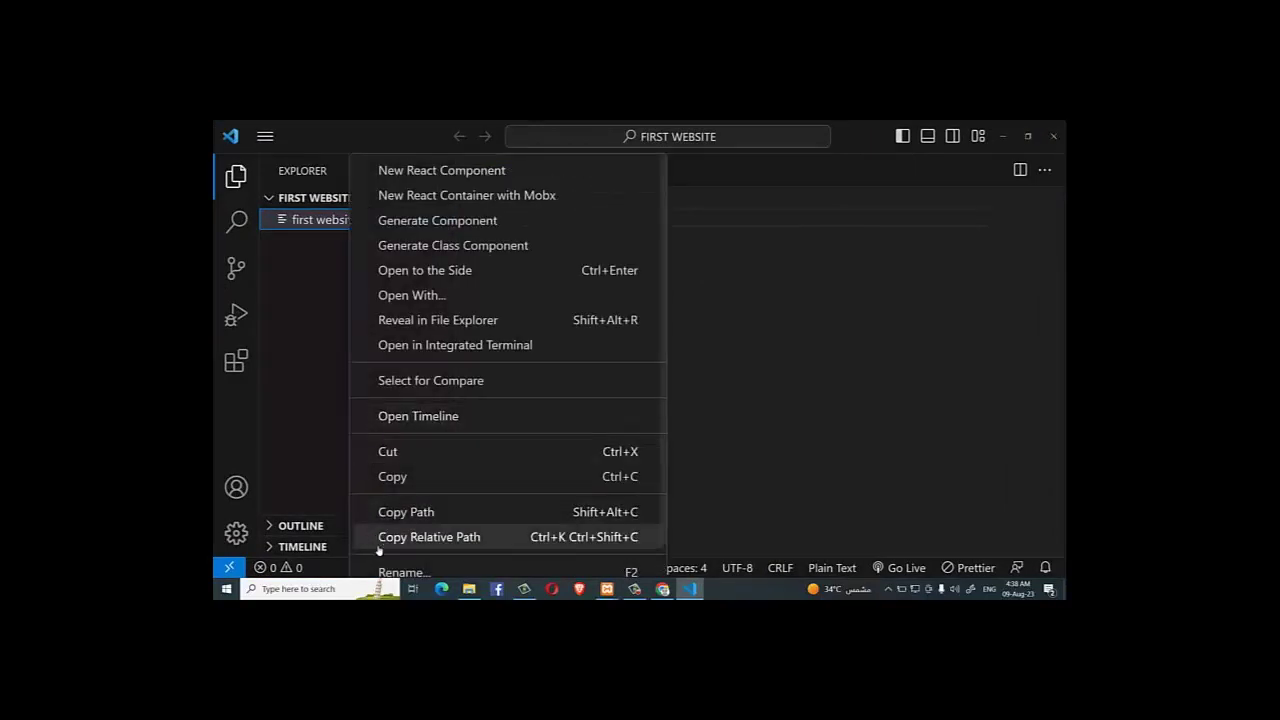
{"action": "left_click", "coordinate": [400, 571]}
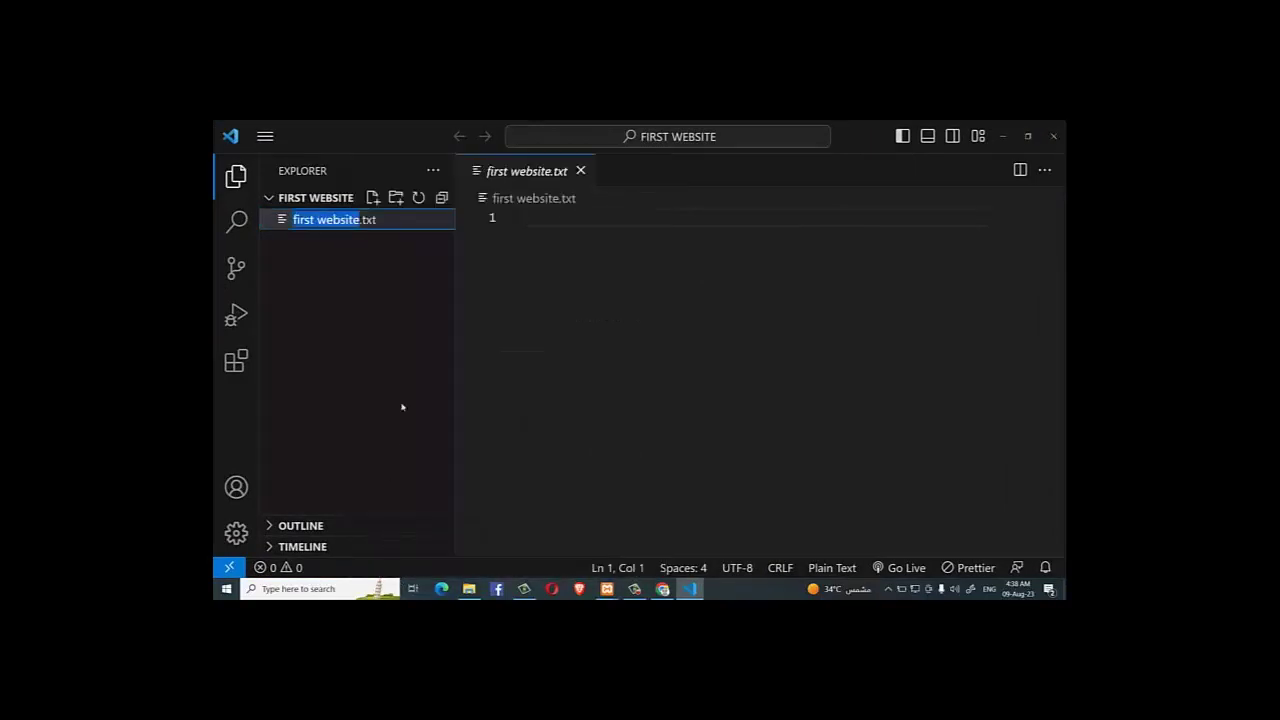
{"action": "left_click", "coordinate": [399, 220]}
{"action": "key", "text": "BackSpace"}
{"action": "key", "text": "BackSpace"}
{"action": "key", "text": "BackSpace"}
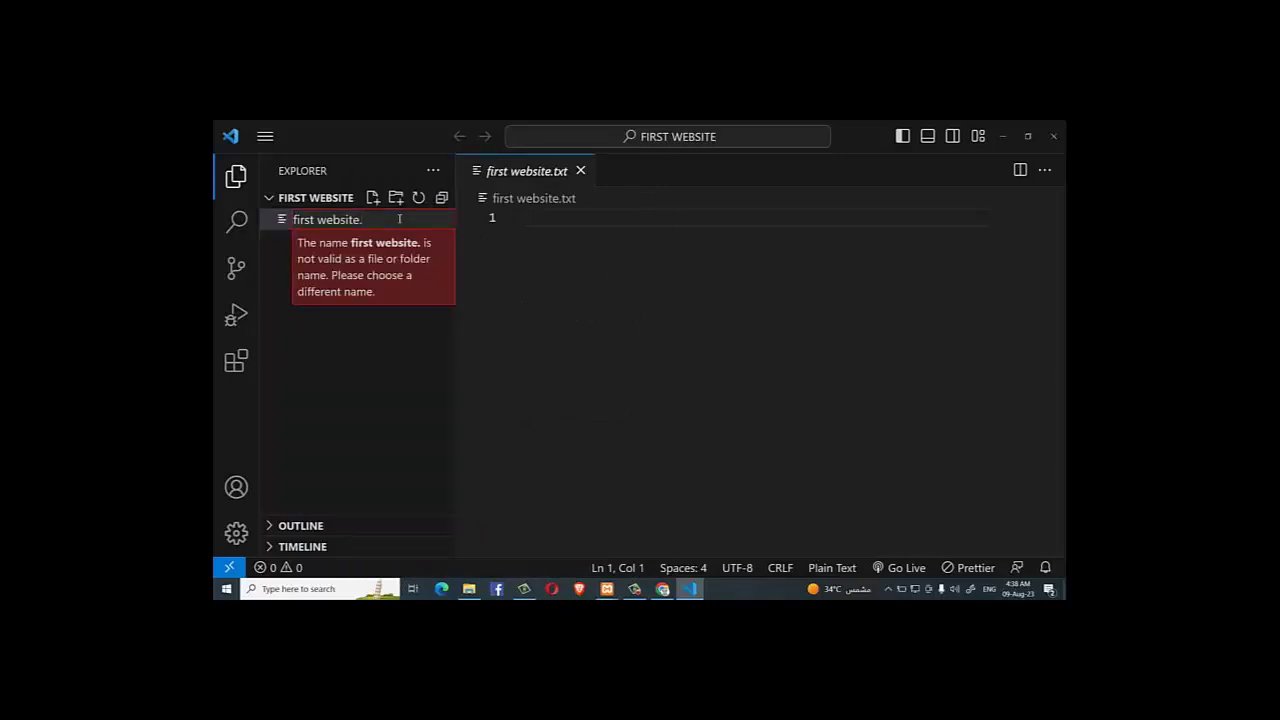
{"action": "type", "text": "HT"}
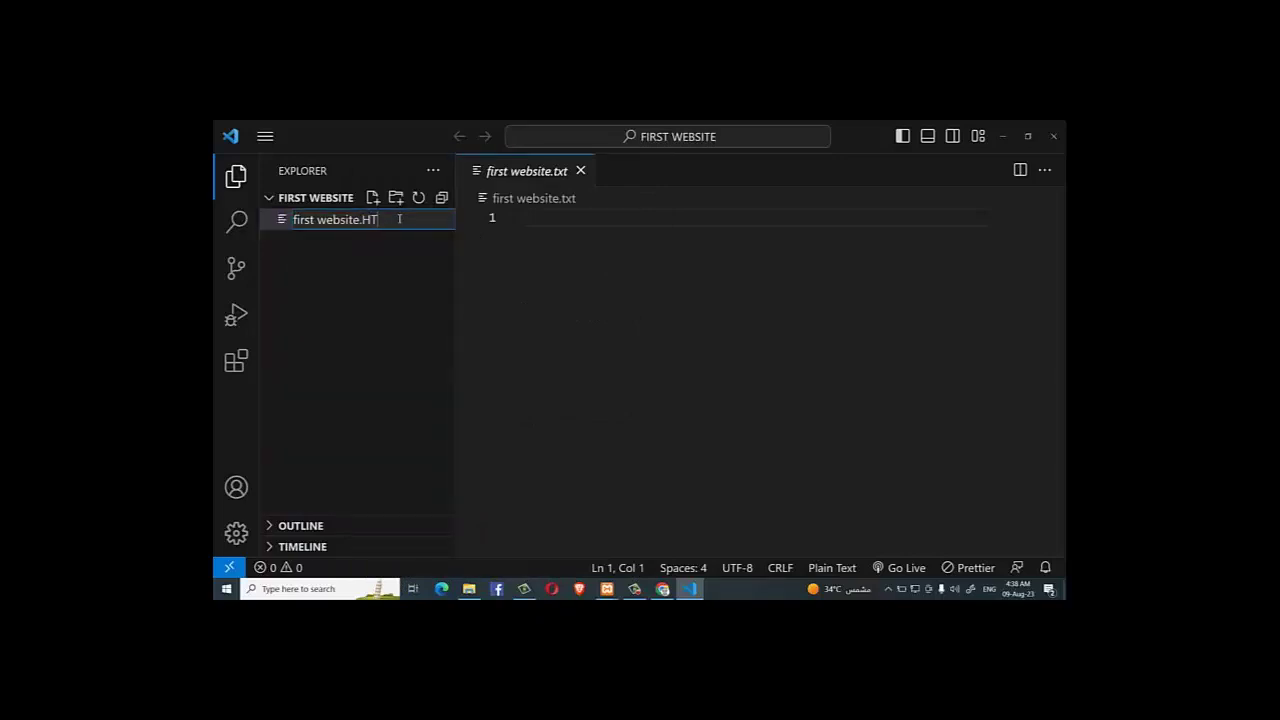
{"action": "type", "text": "ML"}
{"action": "key", "text": "Return"}
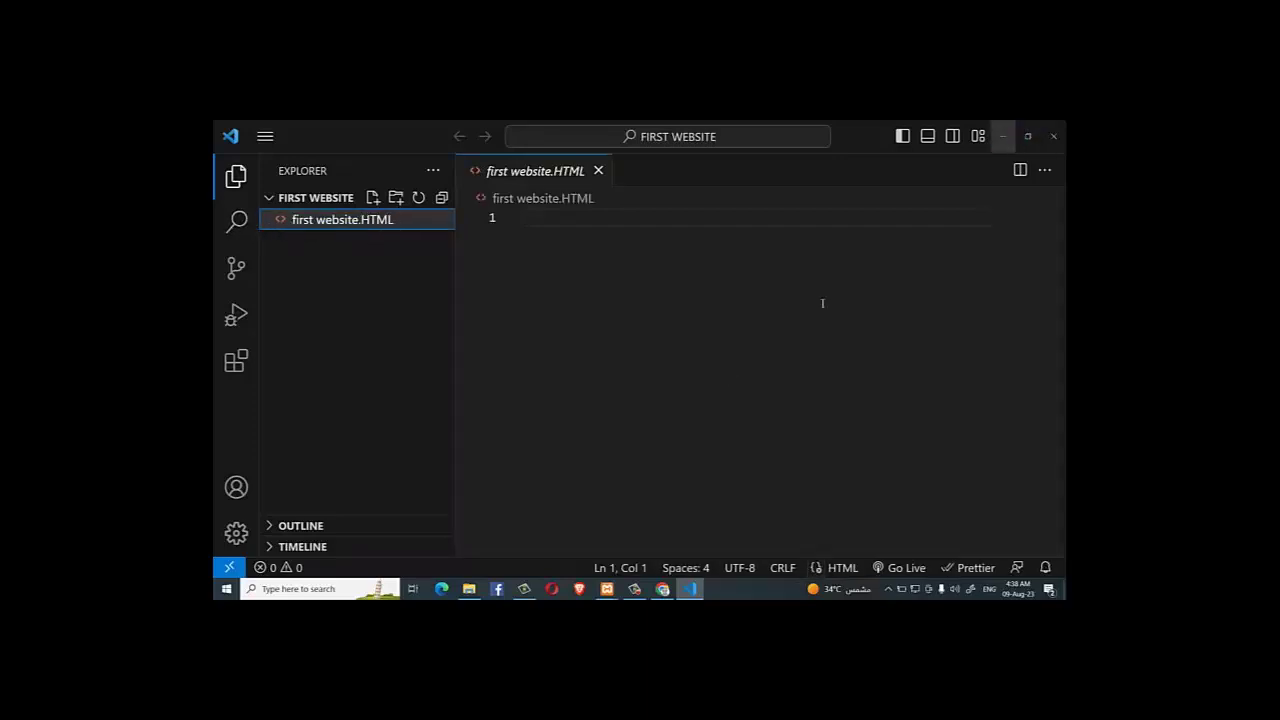
- Check the renamed file in the FIRST WEBSITE folder in File Explorer, and return to the editor in Visual Studio Code
{"action": "left_click", "coordinate": [469, 589]}
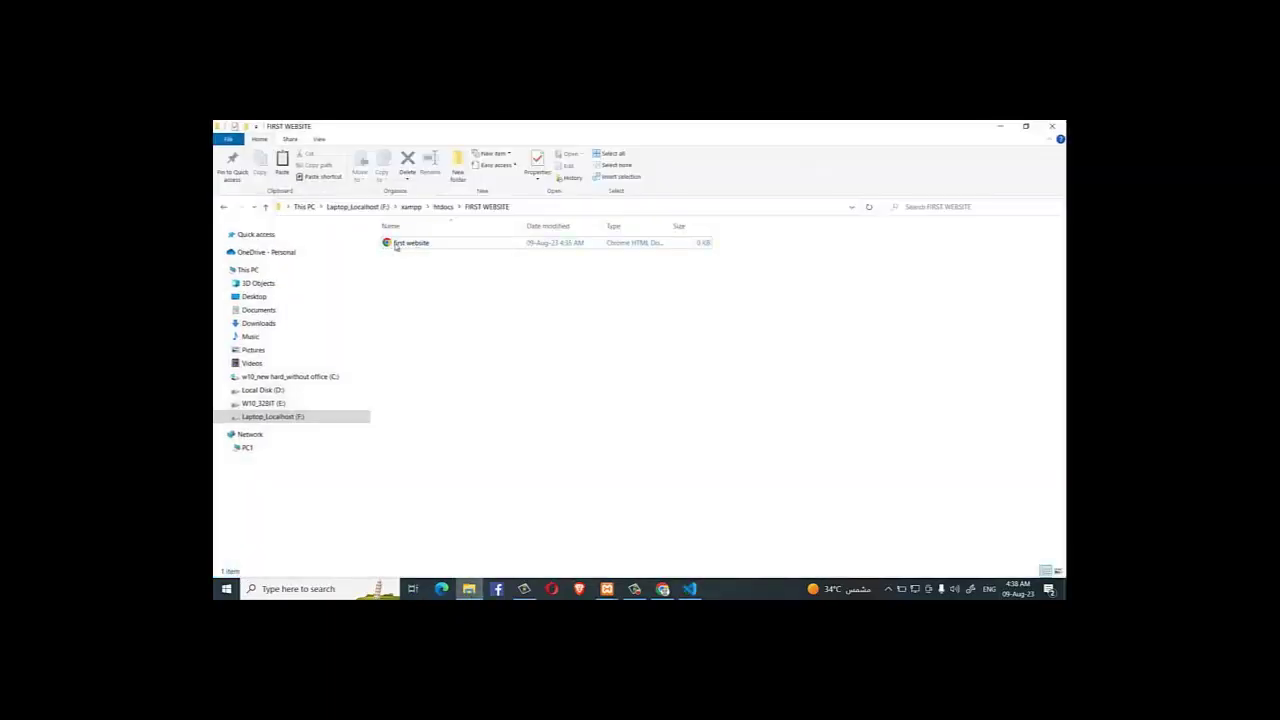
{"action": "left_click", "coordinate": [1002, 127]}
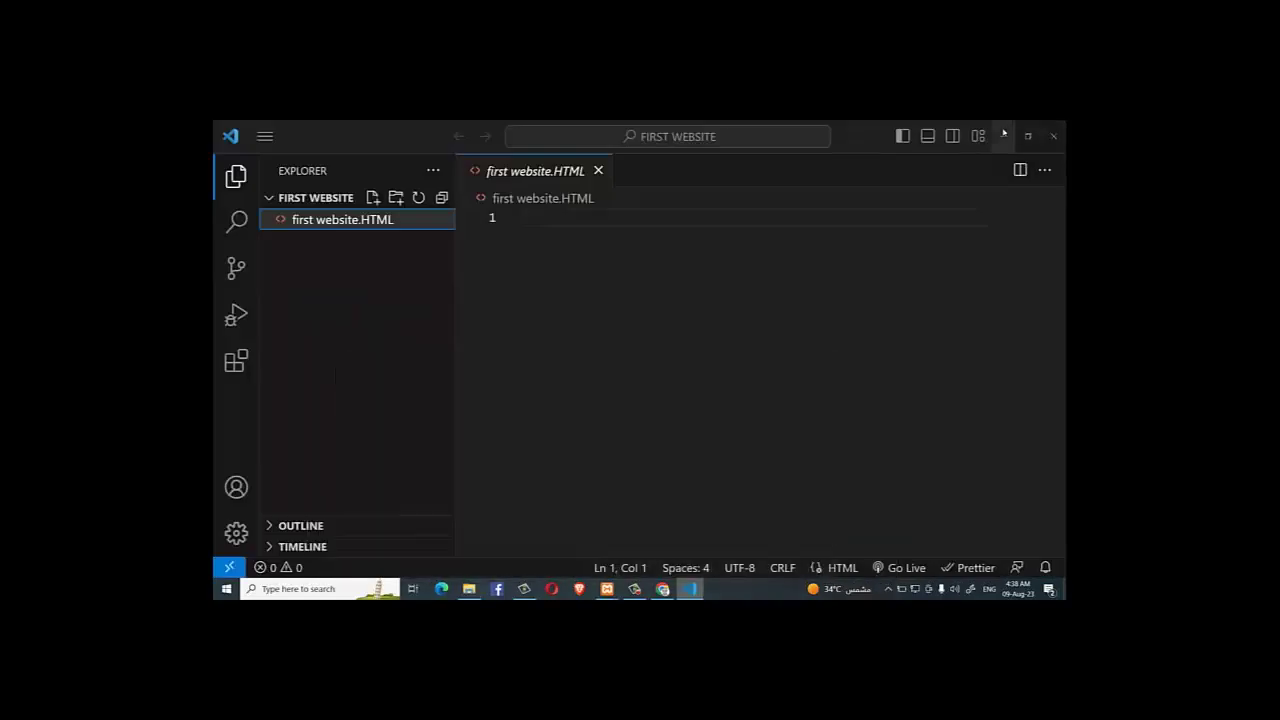
{"action": "left_click", "coordinate": [593, 324]}
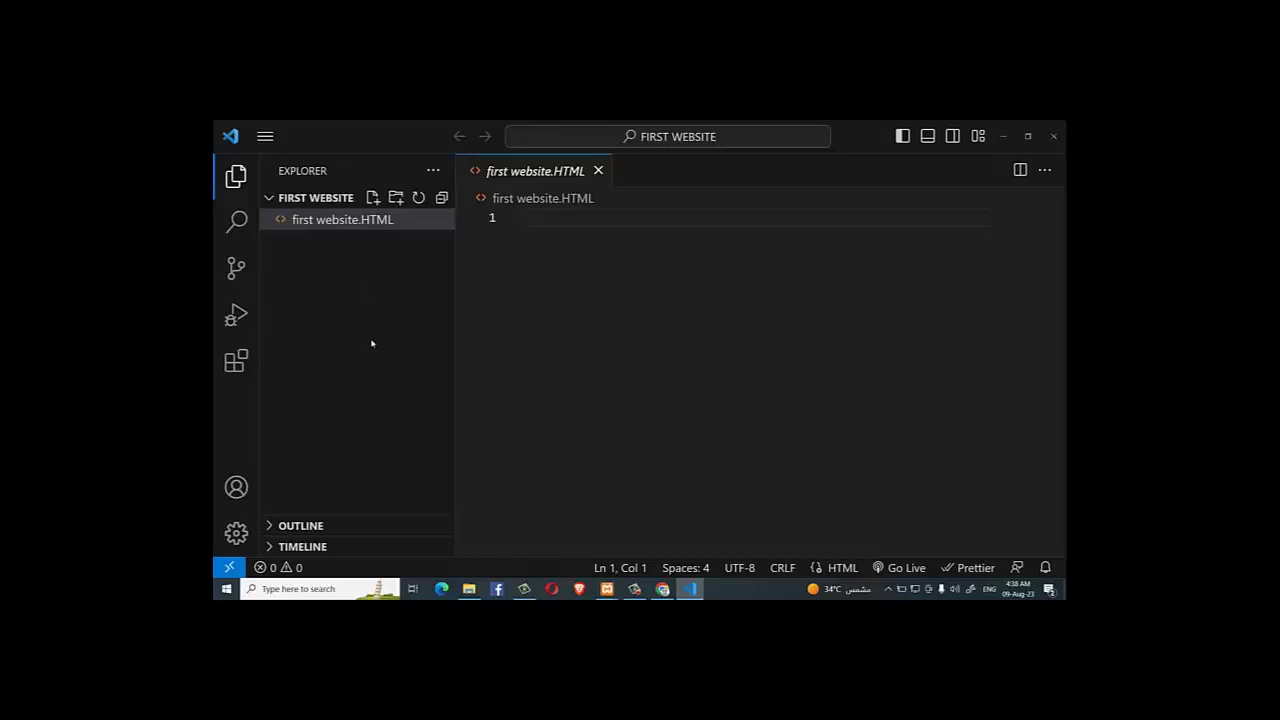
- Try to stop Live Server from the first website.HTML editor and turn off its notifications
{"action": "right_click", "coordinate": [556, 410]}
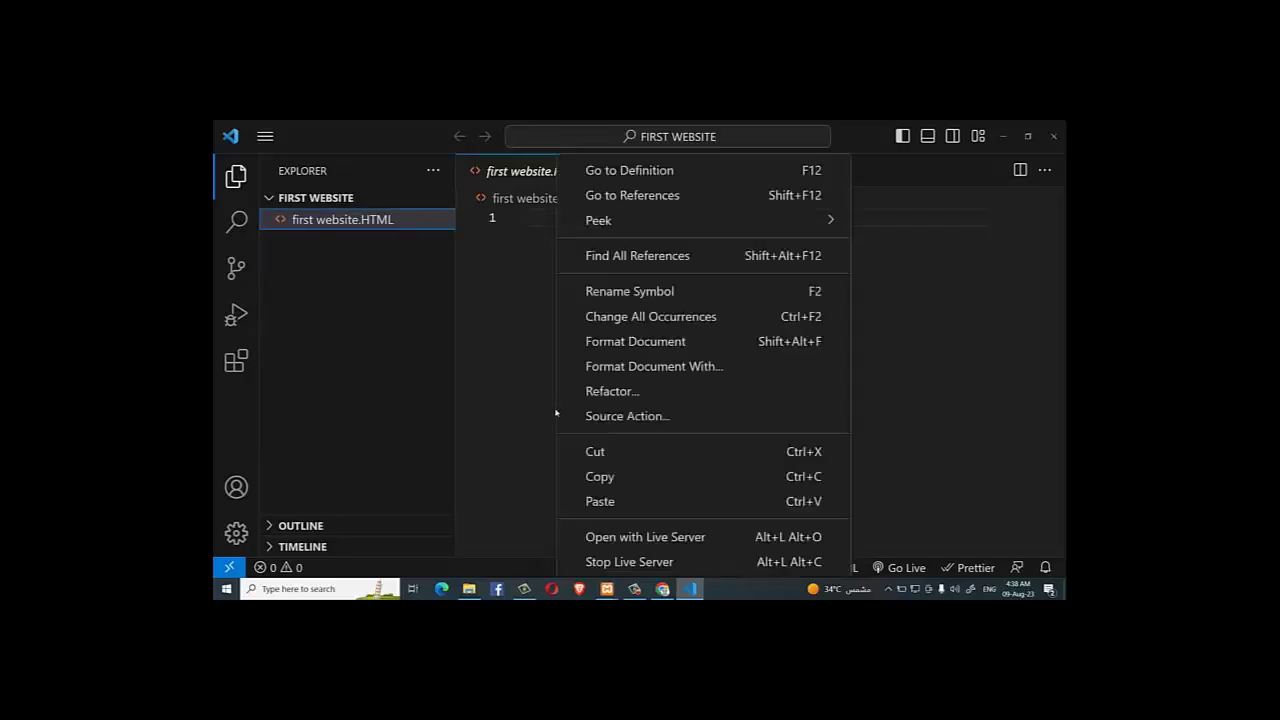
{"action": "left_click", "coordinate": [596, 562]}
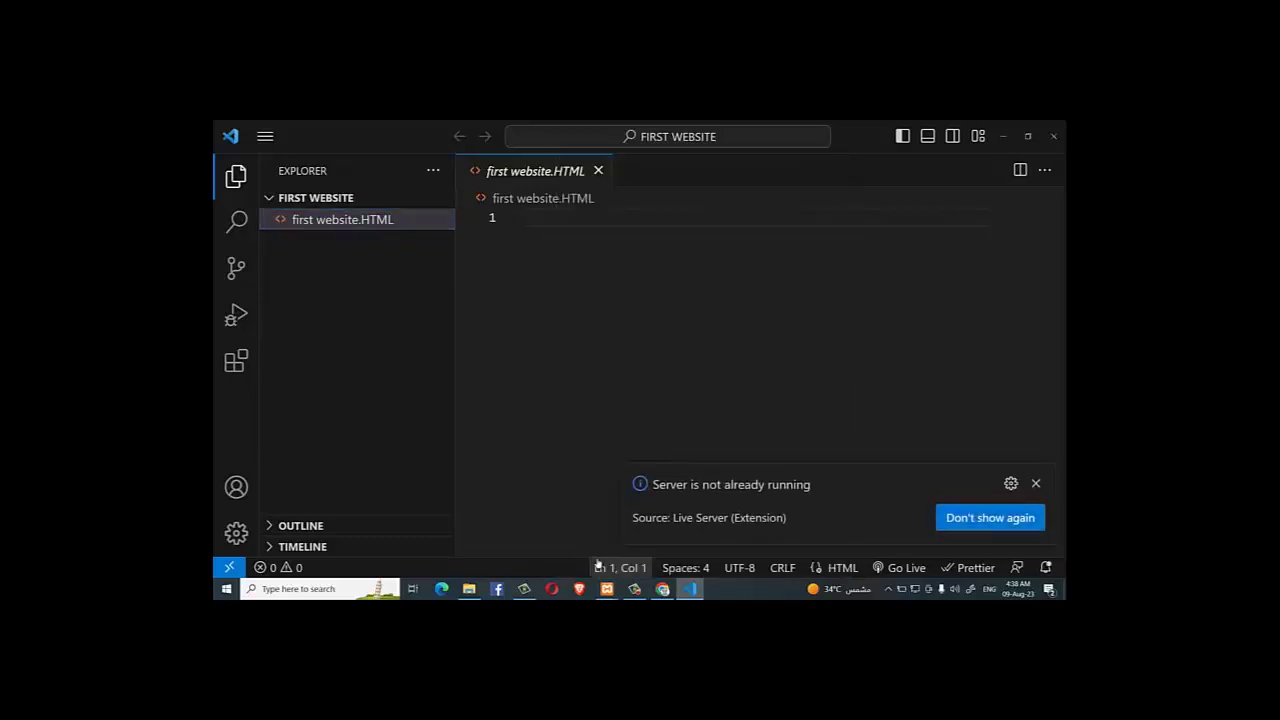
{"action": "left_click", "coordinate": [997, 523]}
- Bring up the commands available for the open first website.HTML file
{"action": "right_click", "coordinate": [568, 386]}
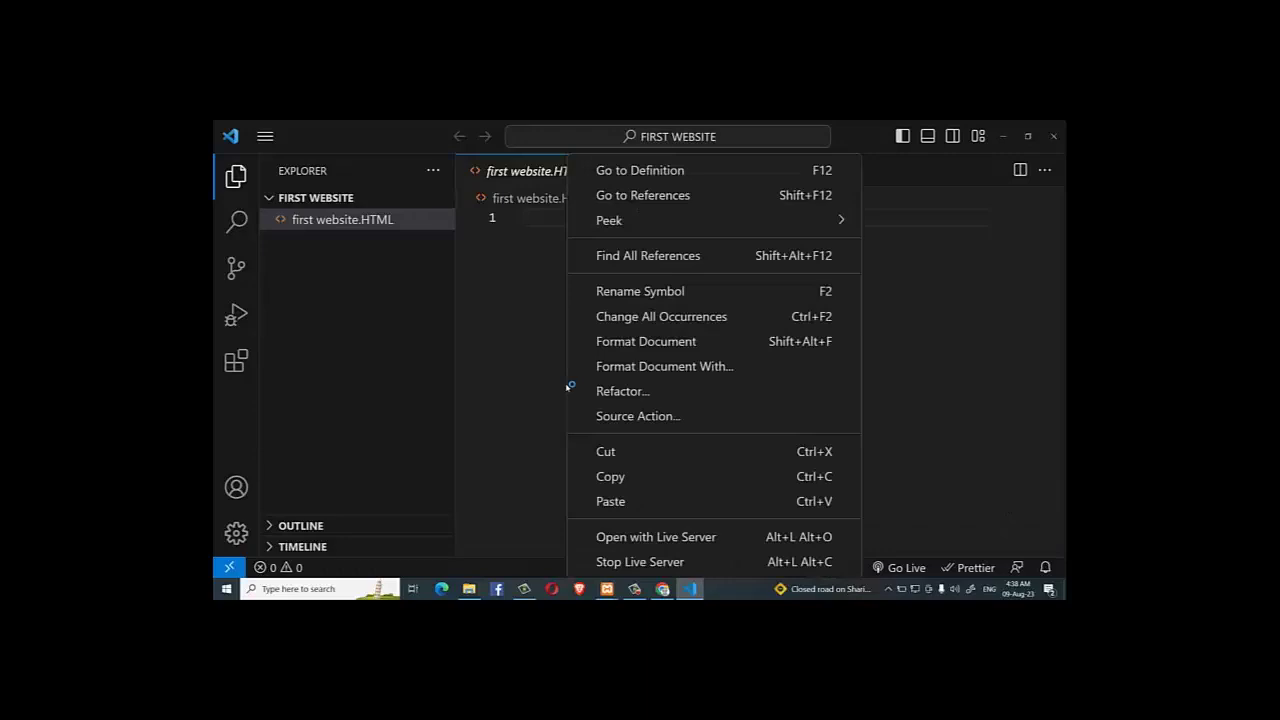